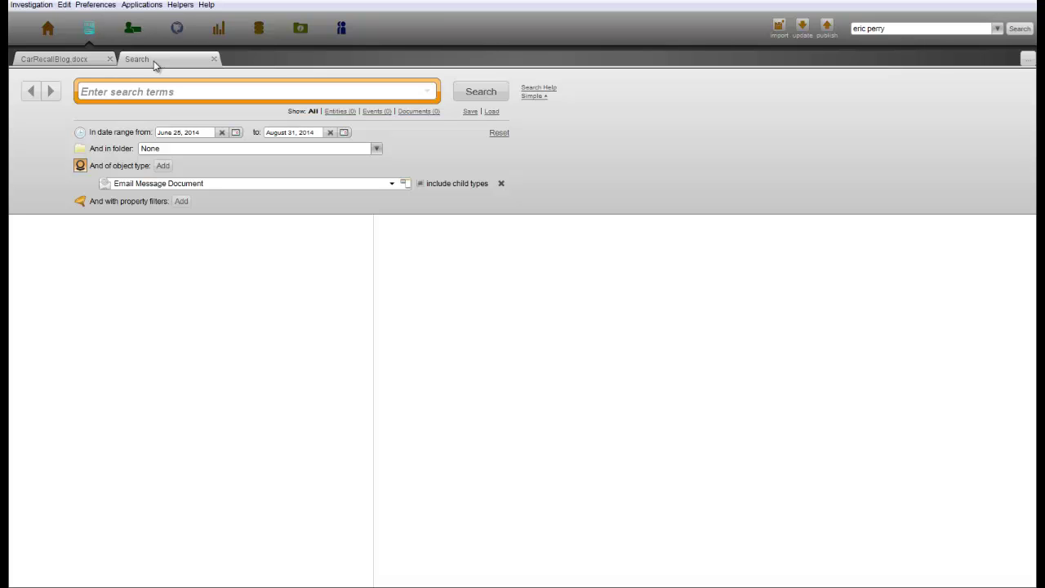
Search the emails for 'Excelsior Report', which returns no results
click(157, 89)
text(Excelsior Report)
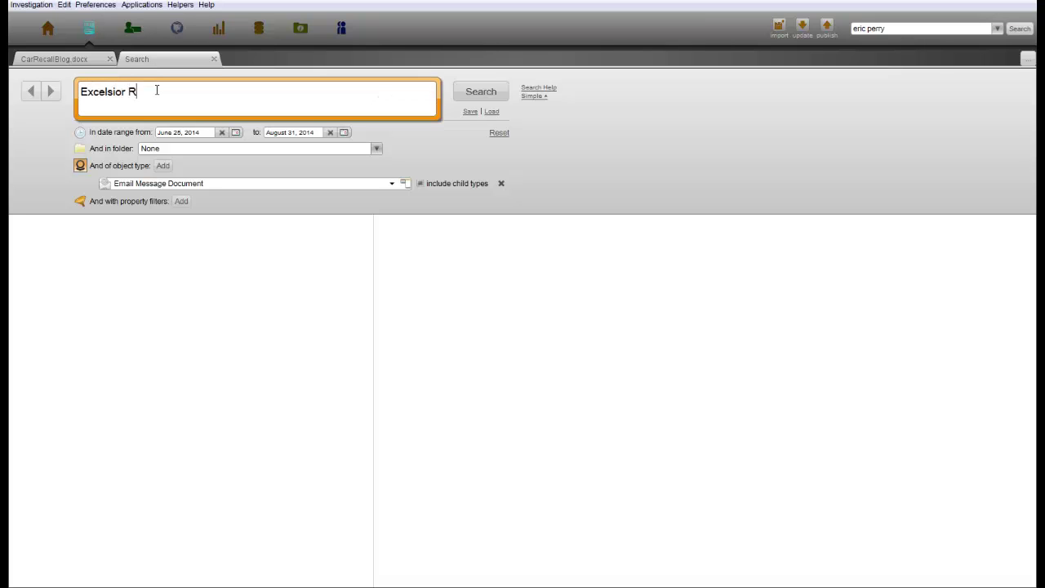
click(480, 95)
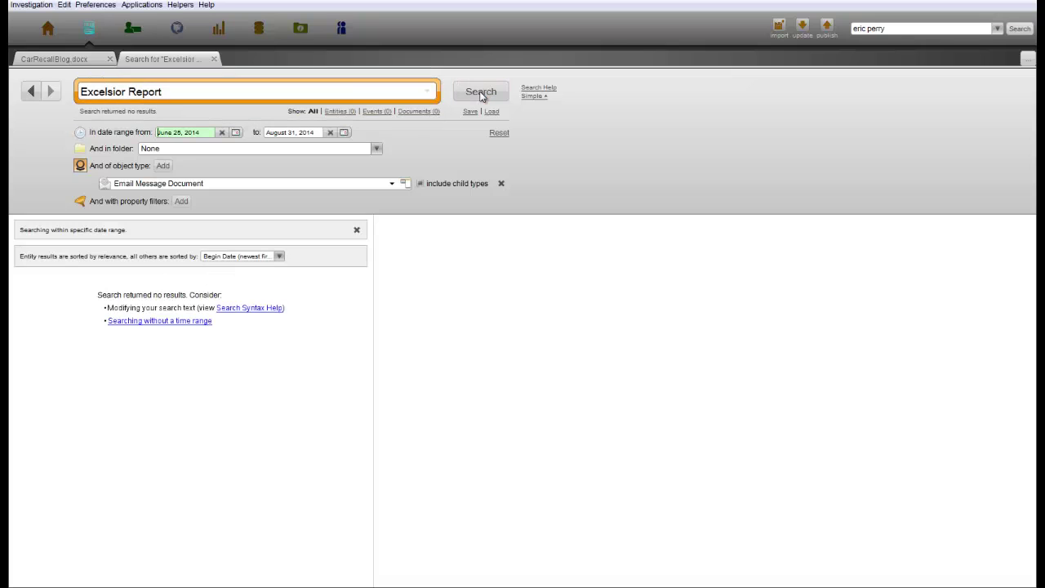
Replace the query with the suspect's full name and search again, also with no results
drag(192, 92, 69, 98)
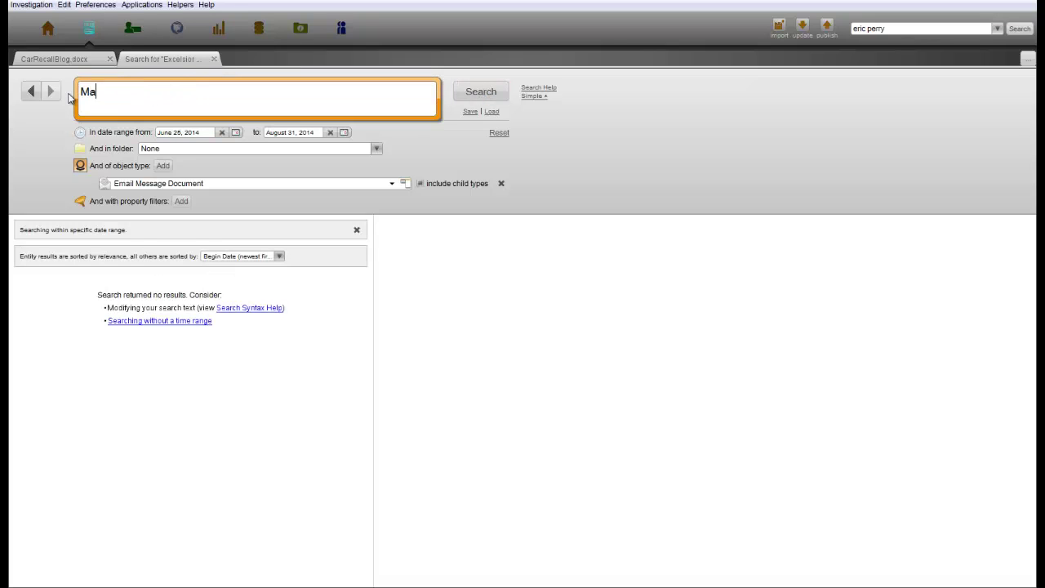
click(473, 95)
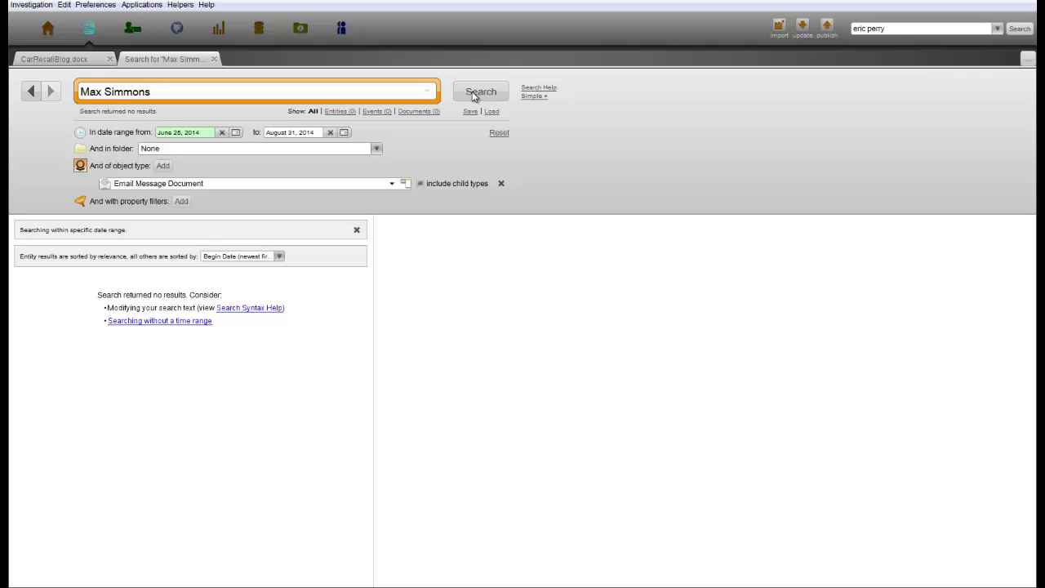
Filter objects to phone calls and drill down to the 15 Aug–1 Sep 2014 interval
click(217, 28)
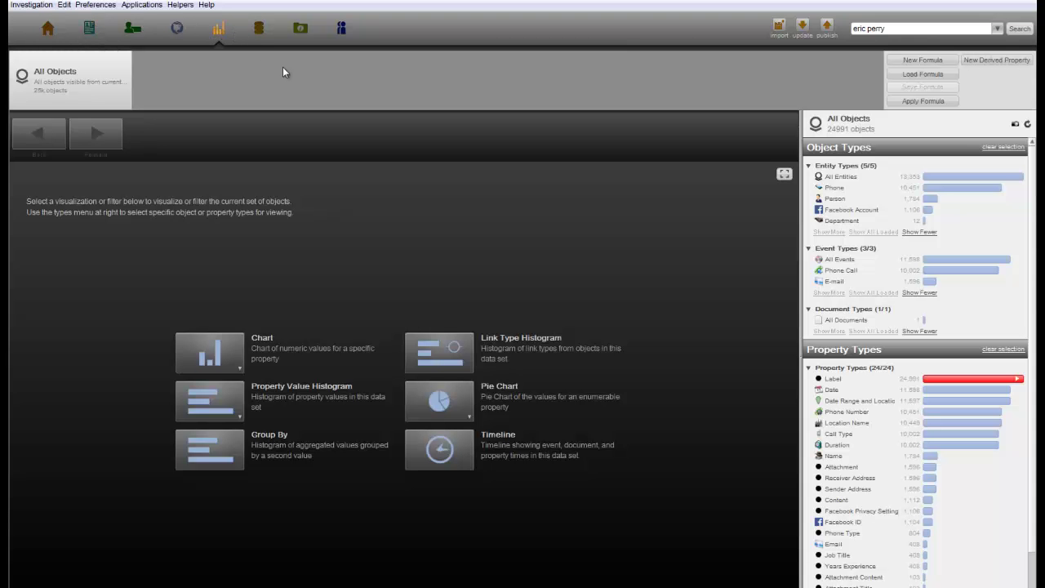
click(831, 270)
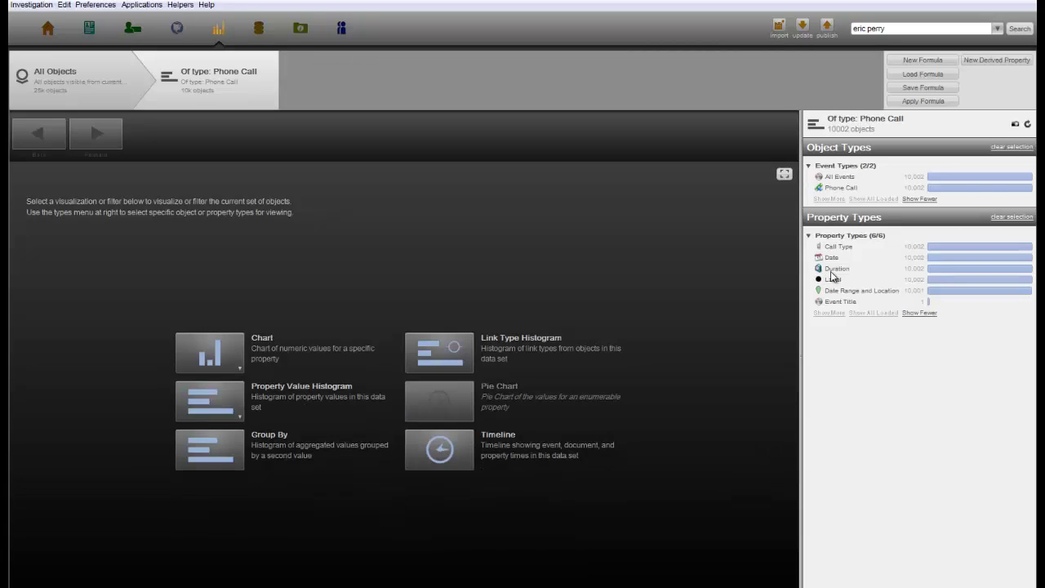
click(458, 449)
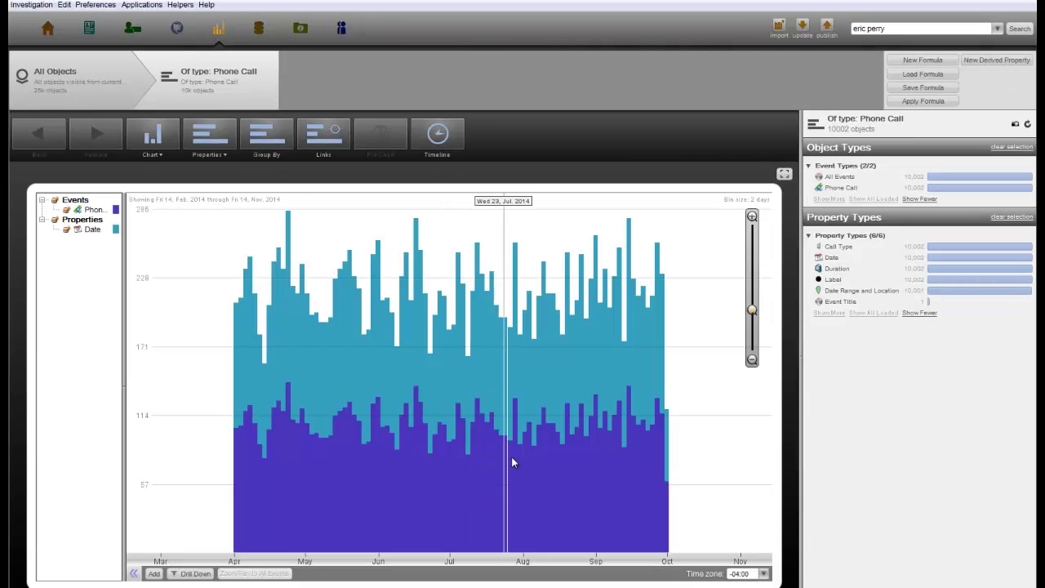
drag(553, 468, 597, 466)
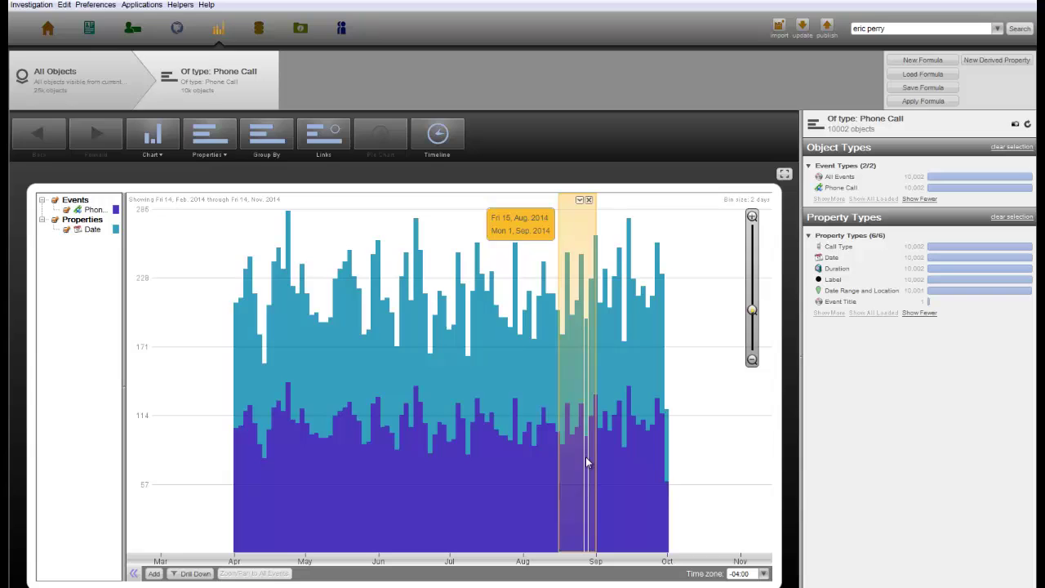
right_click(596, 467)
click(645, 464)
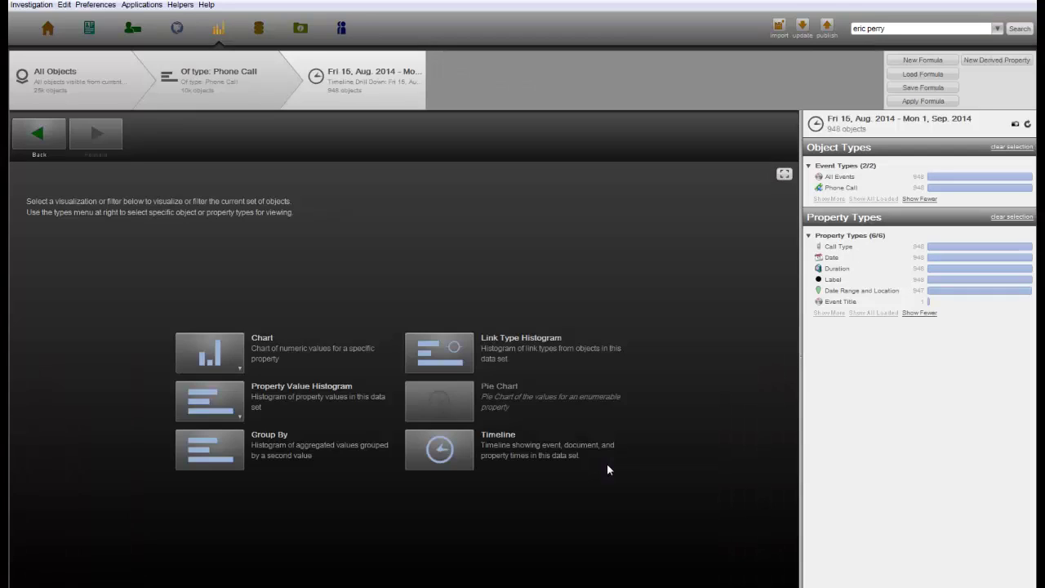
Chart the calls by Duration and add the long calls (about 595 and up) to the graph
click(223, 366)
click(212, 387)
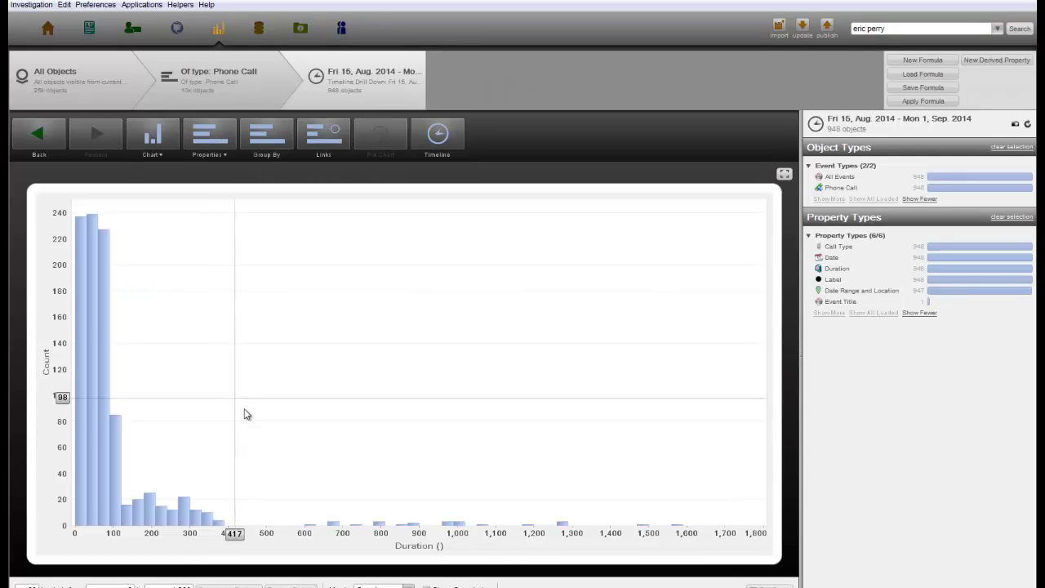
drag(304, 455, 723, 455)
right_click(658, 339)
click(685, 368)
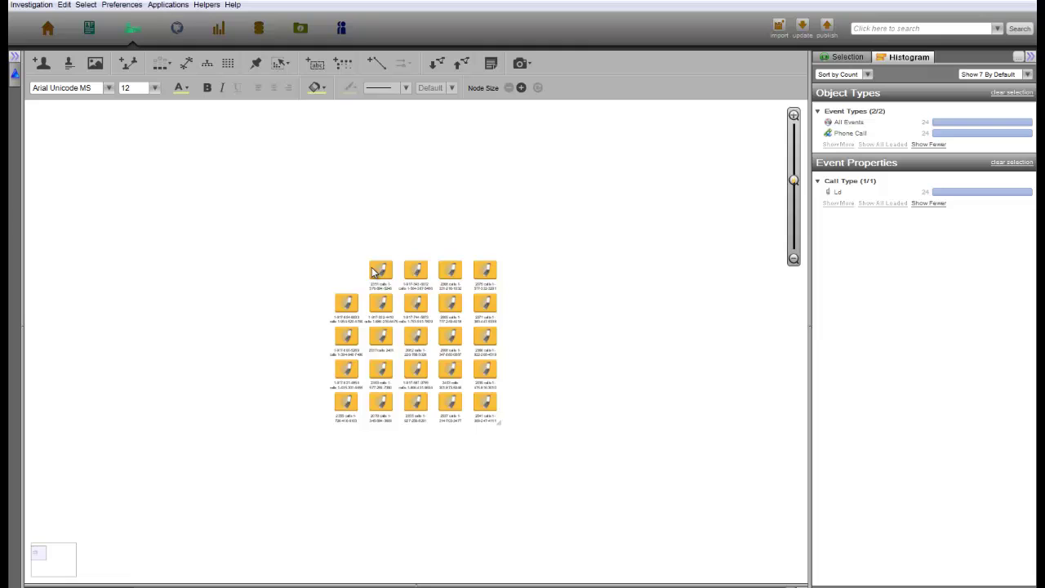
Expand the calls with a phone Search Around and apply the Hierarchical layout
right_click(374, 270)
mouse_move(440, 204)
click(514, 310)
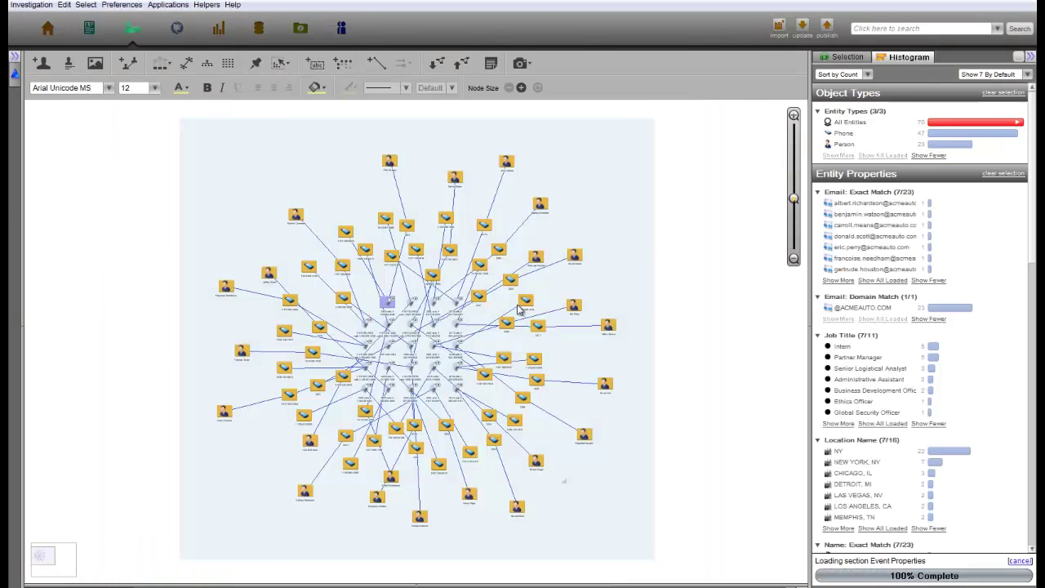
click(212, 65)
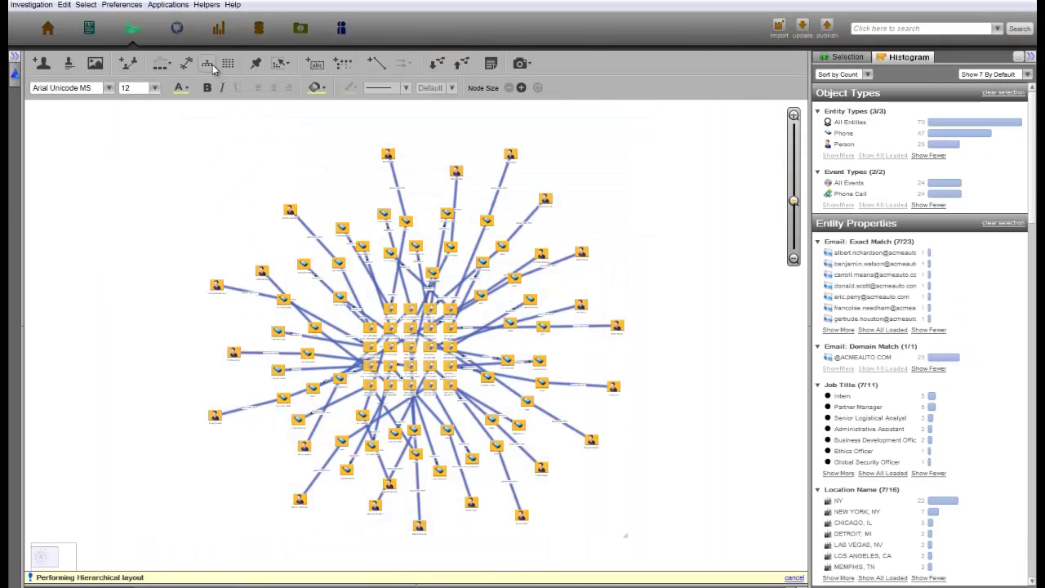
Keep only nodes for Research Scientist, Ethics Officer and Administrative Assistant job titles
click(870, 473)
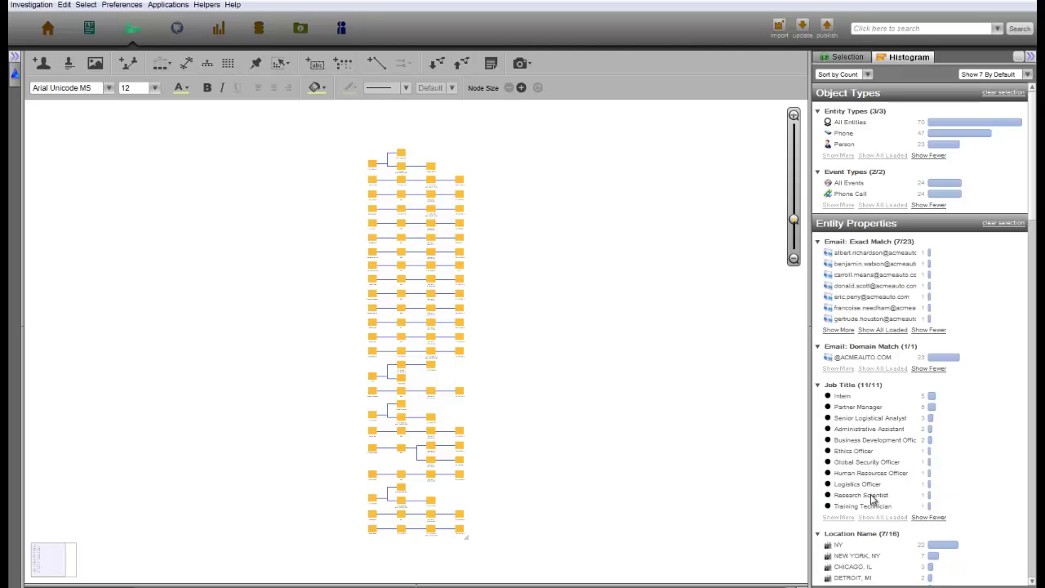
click(870, 495)
click(870, 454)
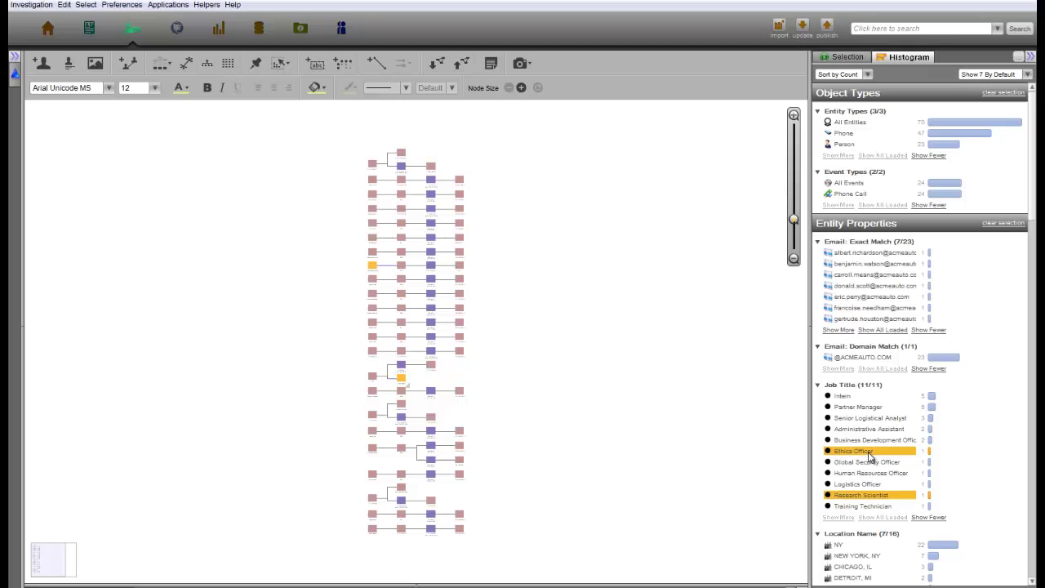
click(877, 430)
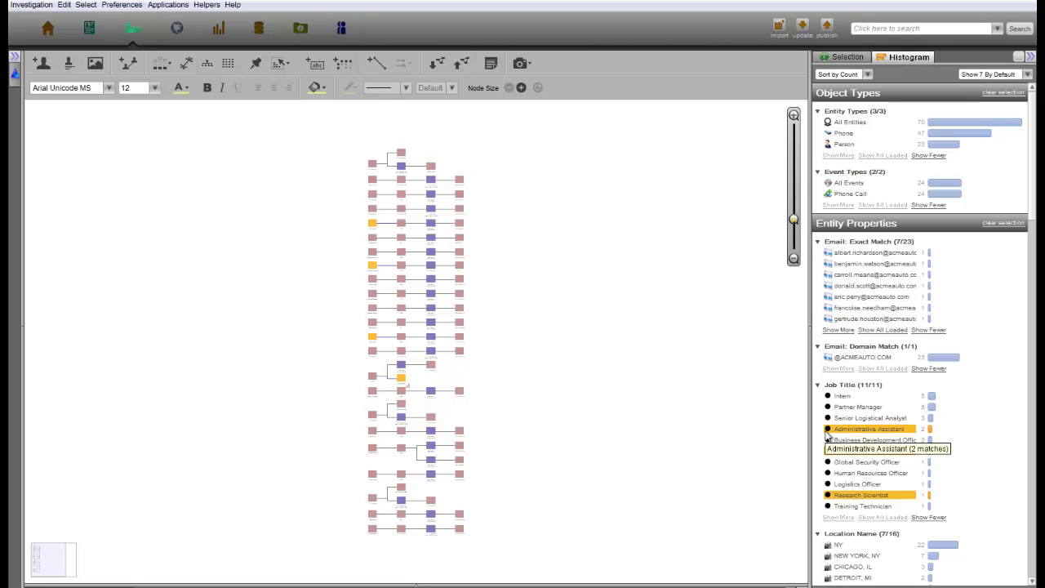
click(826, 435)
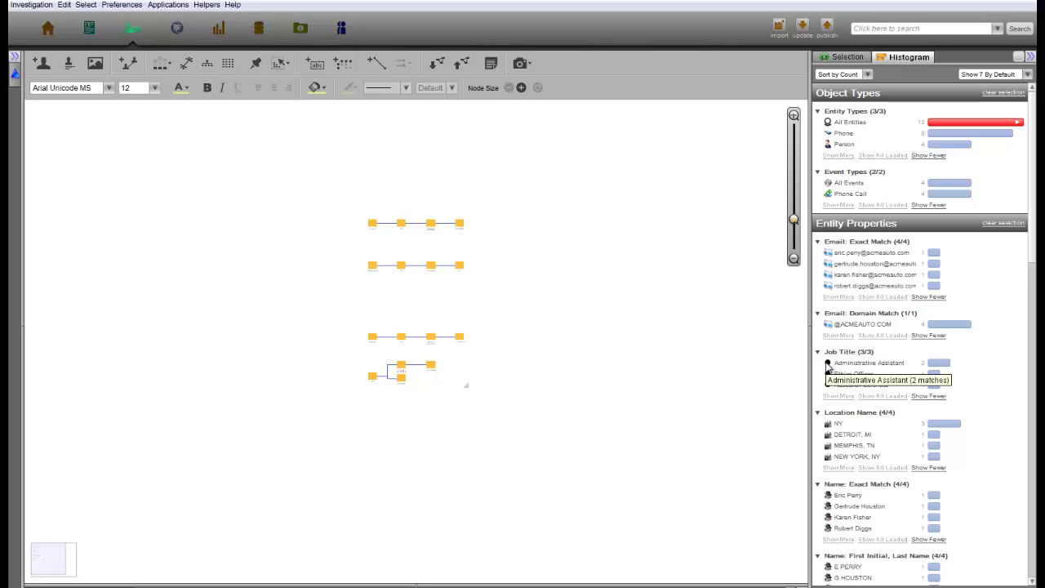
Re-apply Hierarchical layout and delete the Research Scientist's call chain, leaving 3 calls
click(206, 63)
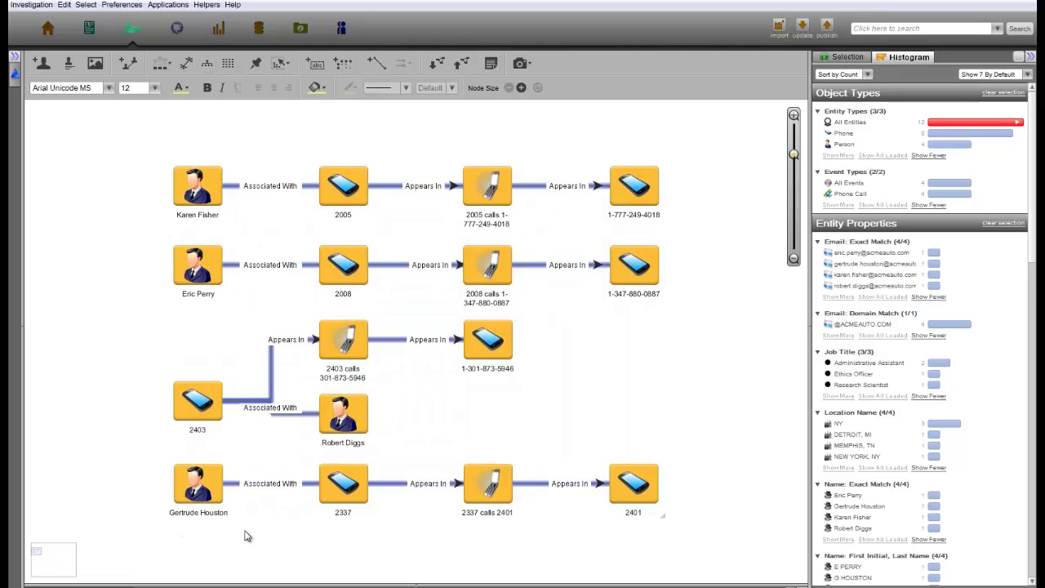
click(639, 529)
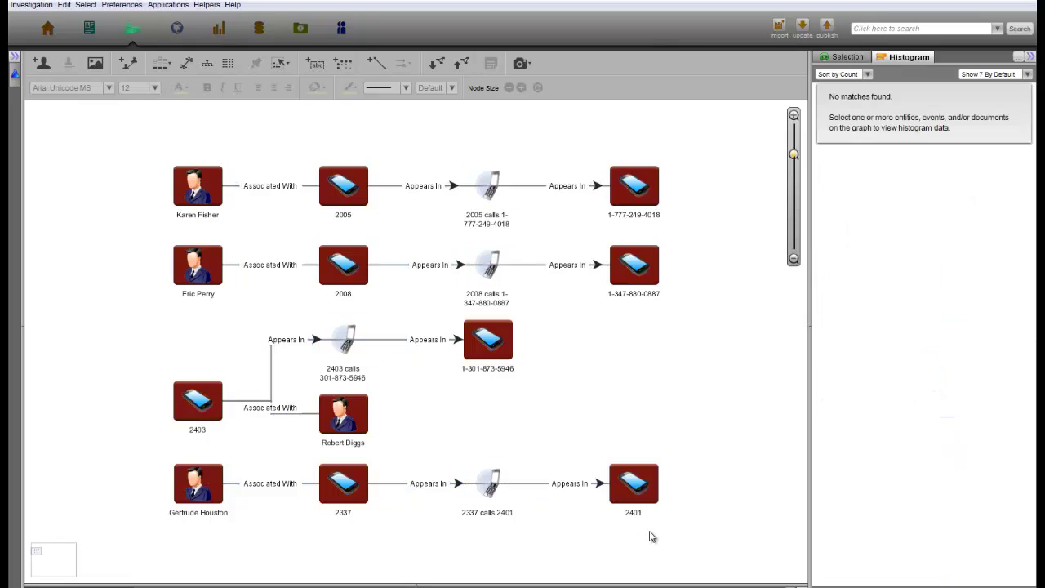
drag(650, 534, 201, 473)
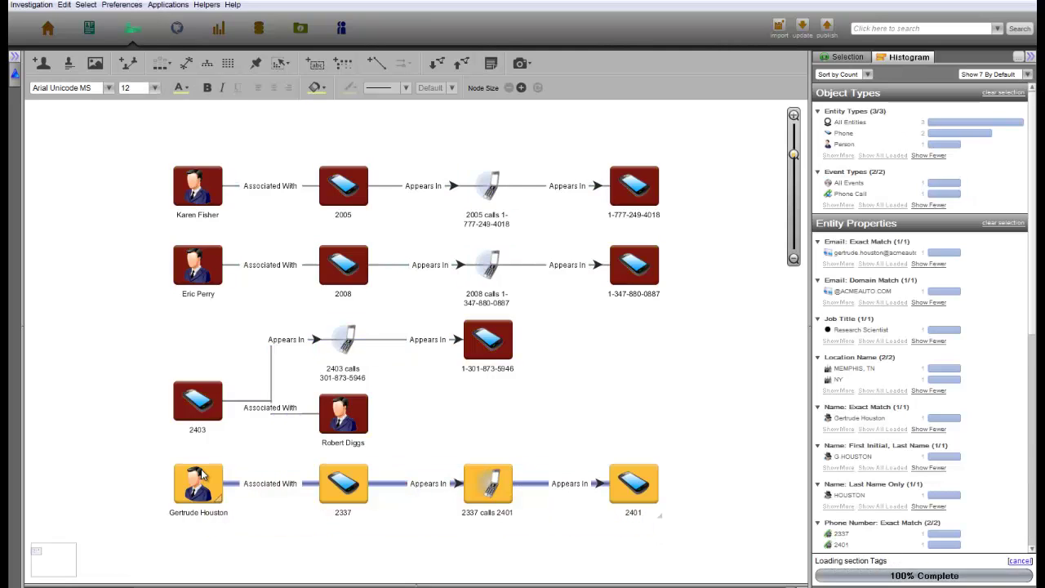
key(Delete)
click(363, 423)
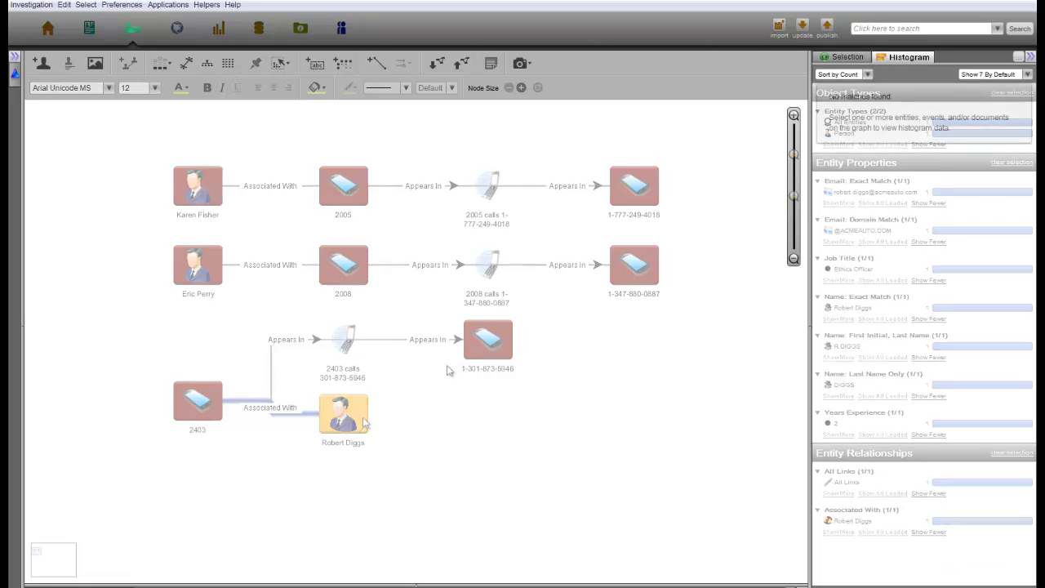
Add the shared Acme Auto Corporation Org Chart to the graph and select one person to view details
click(435, 63)
click(388, 214)
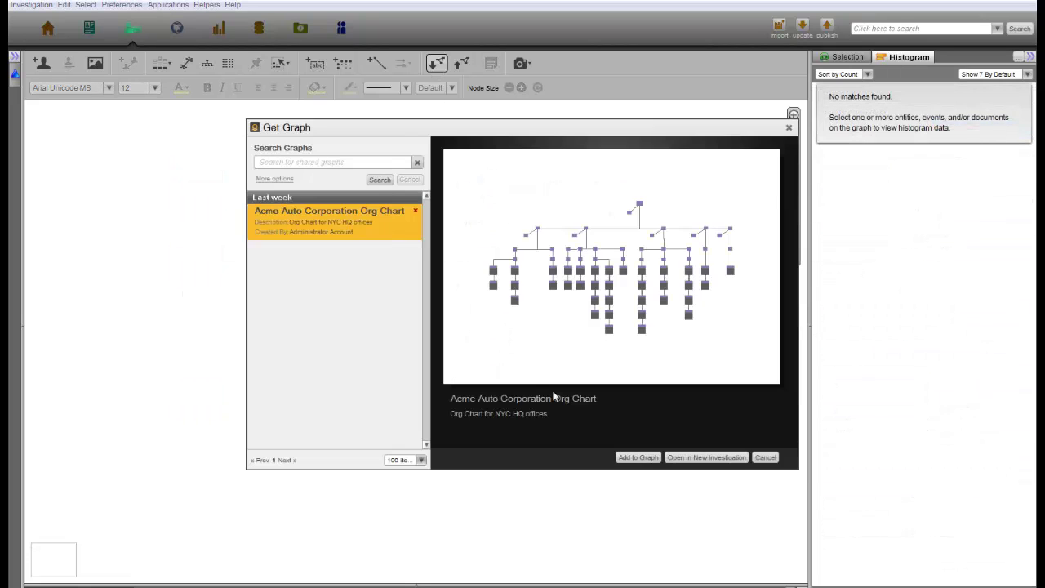
click(628, 457)
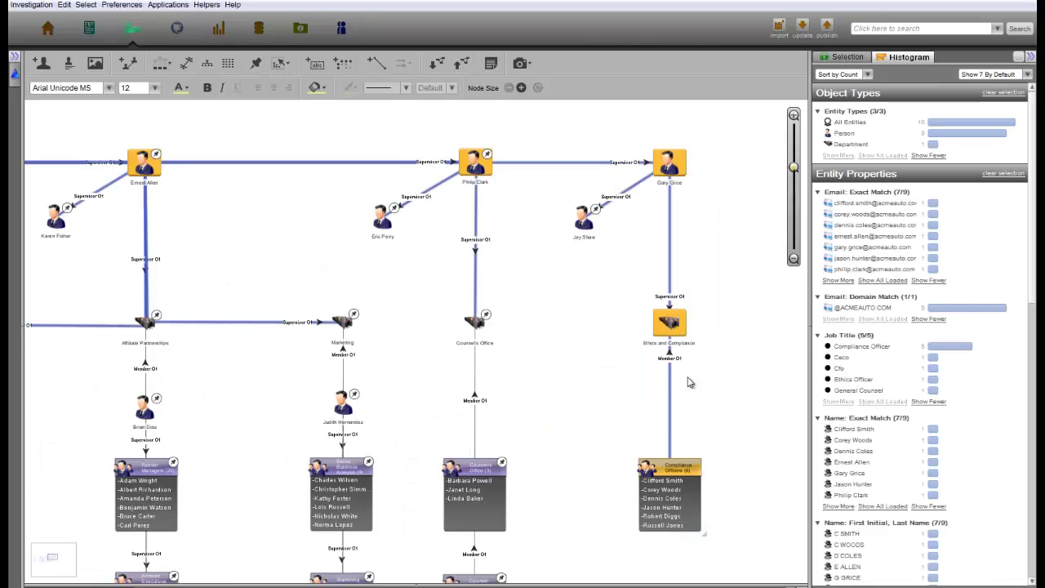
click(684, 168)
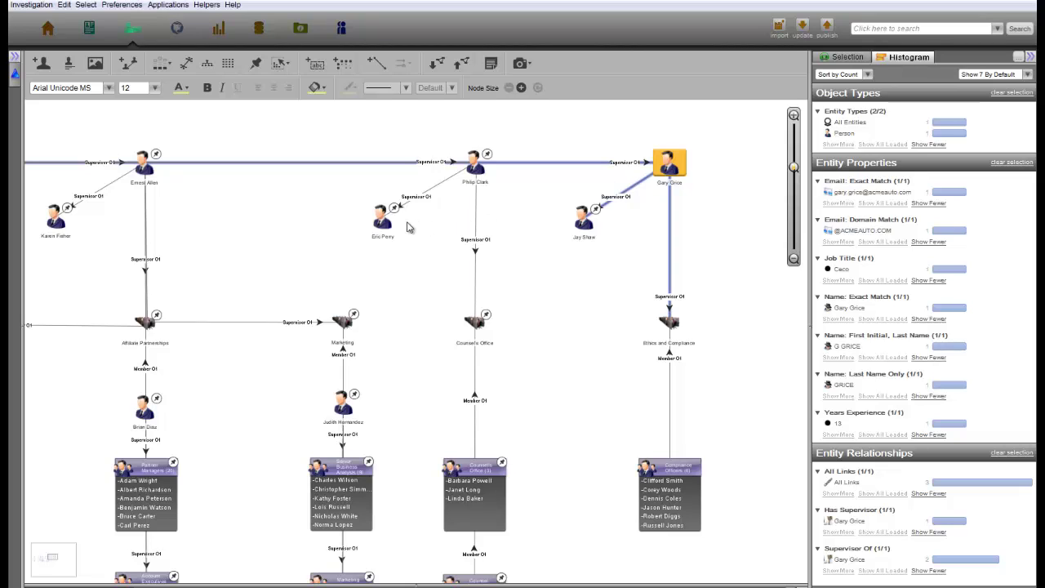
Inspect several people in the org chart to review their details
click(62, 222)
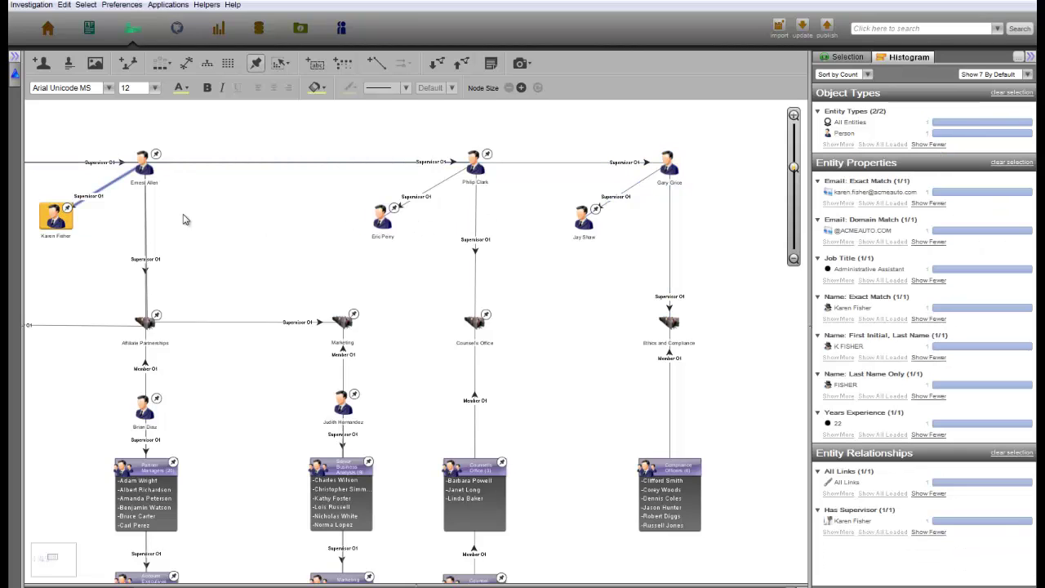
click(380, 226)
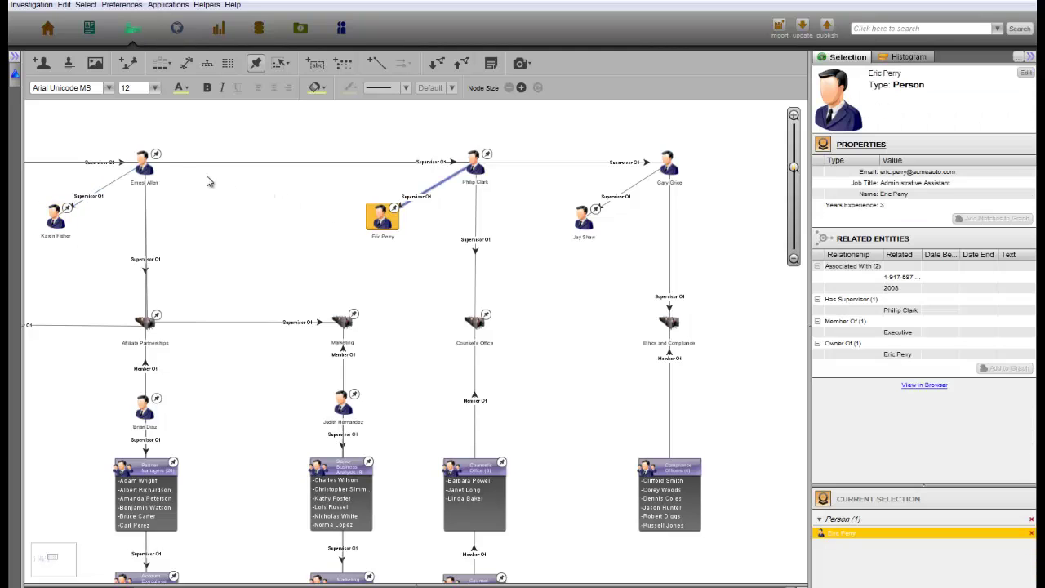
click(147, 167)
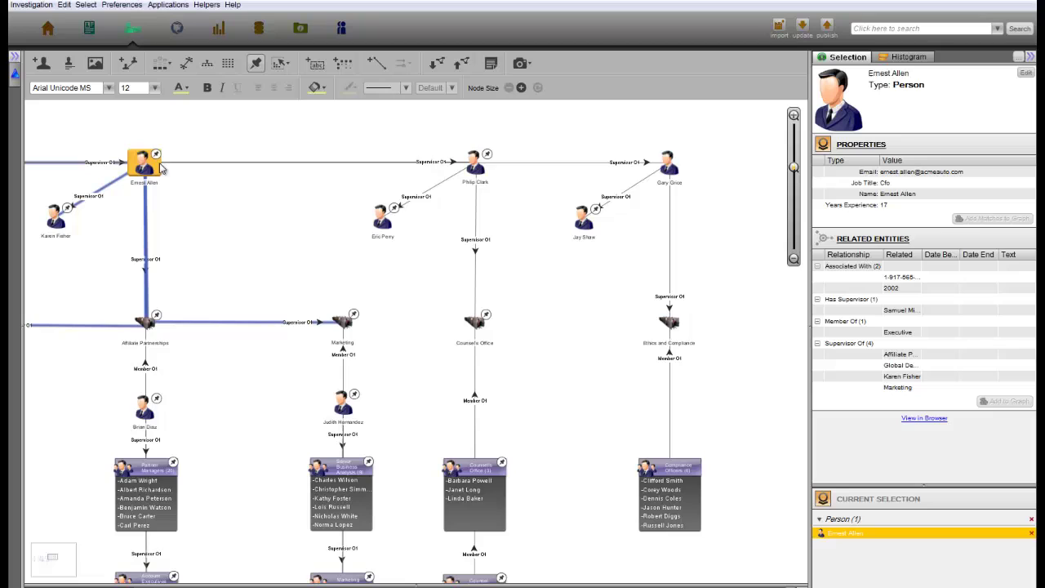
click(473, 165)
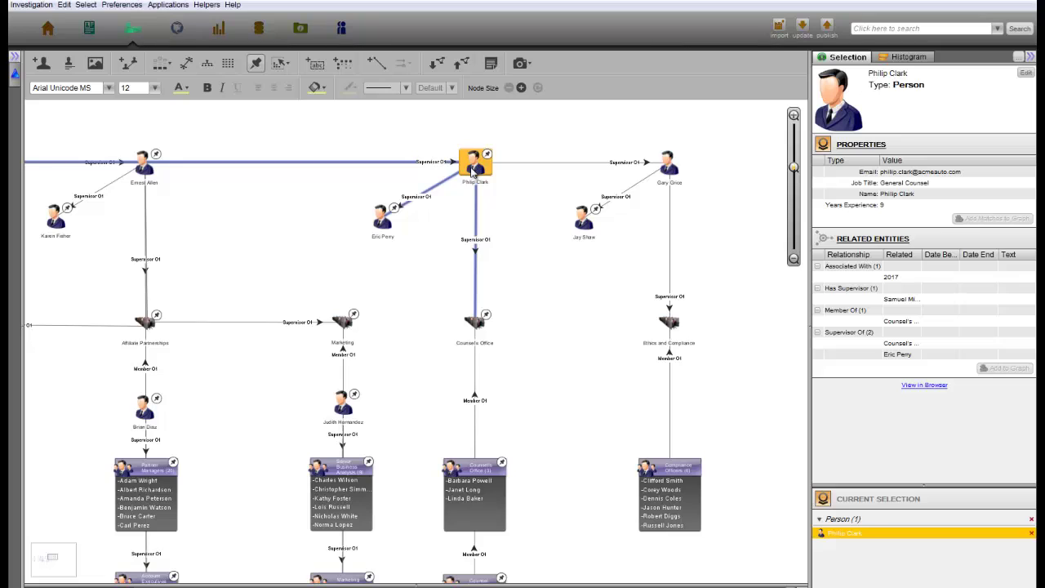
mouse_move(473, 169)
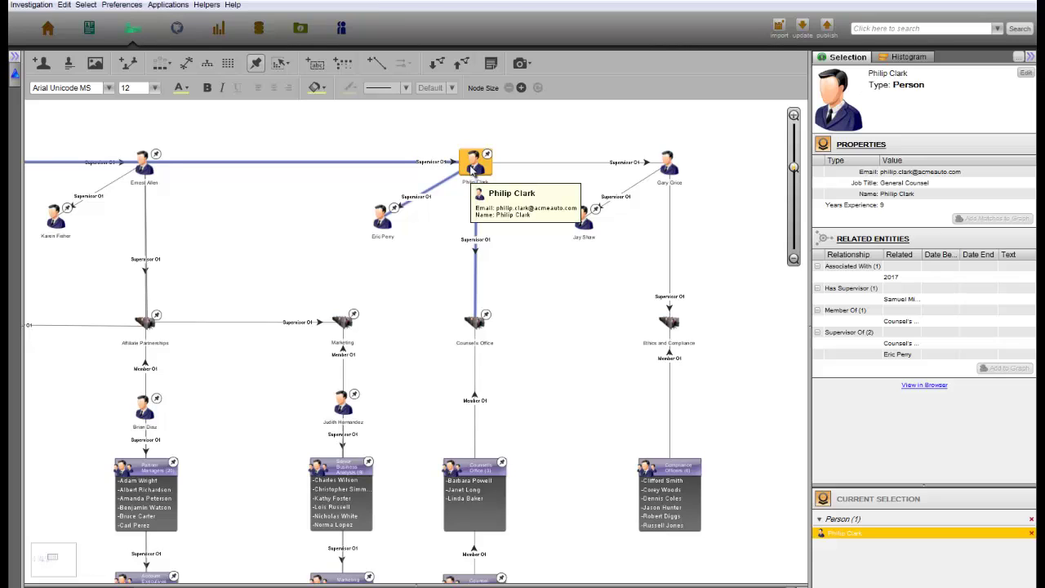
Select the two target people, invert the selection, and delete all other nodes
click(382, 219)
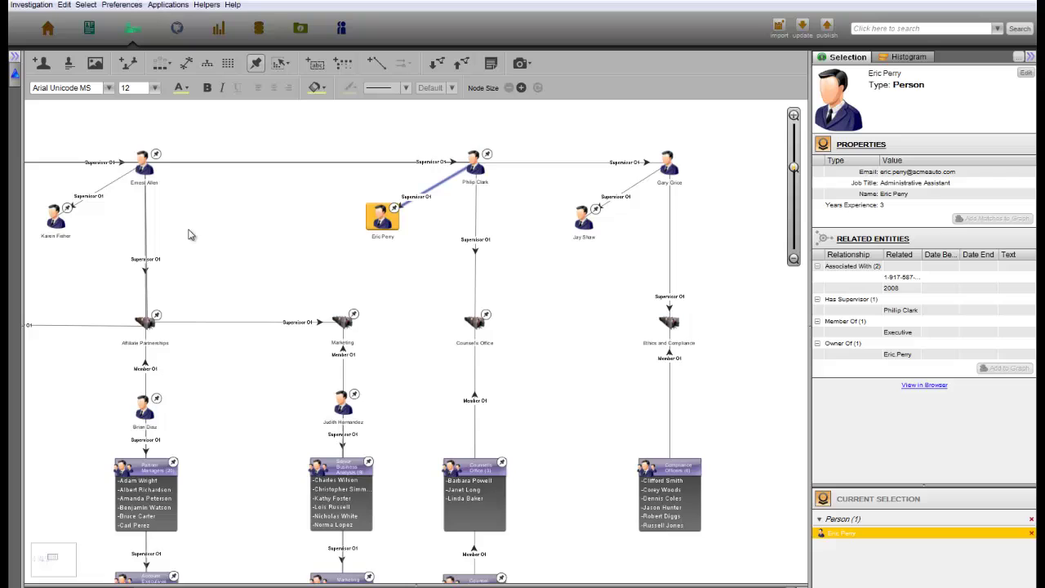
ctrl+click(56, 216)
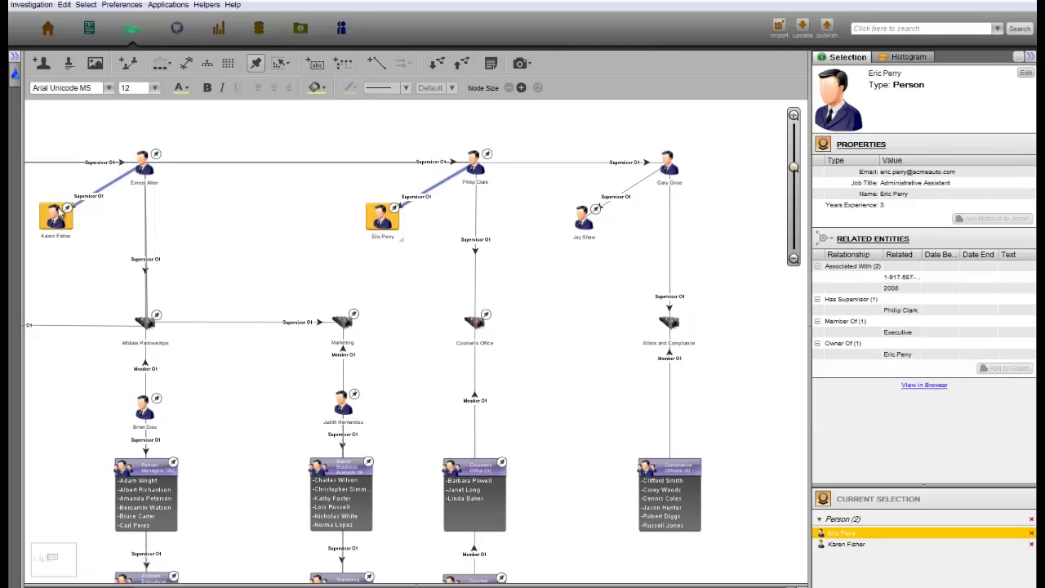
key(ctrl+shift+i)
key(Delete)
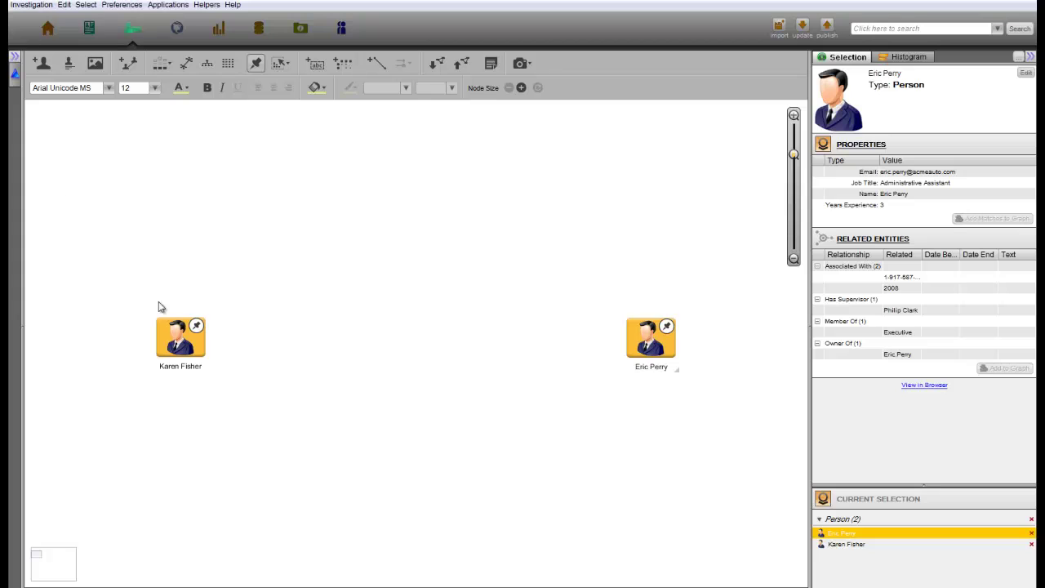
Find the Administrative Assistant's social media account, remove the other person's nodes, and view her Public account
right_click(178, 346)
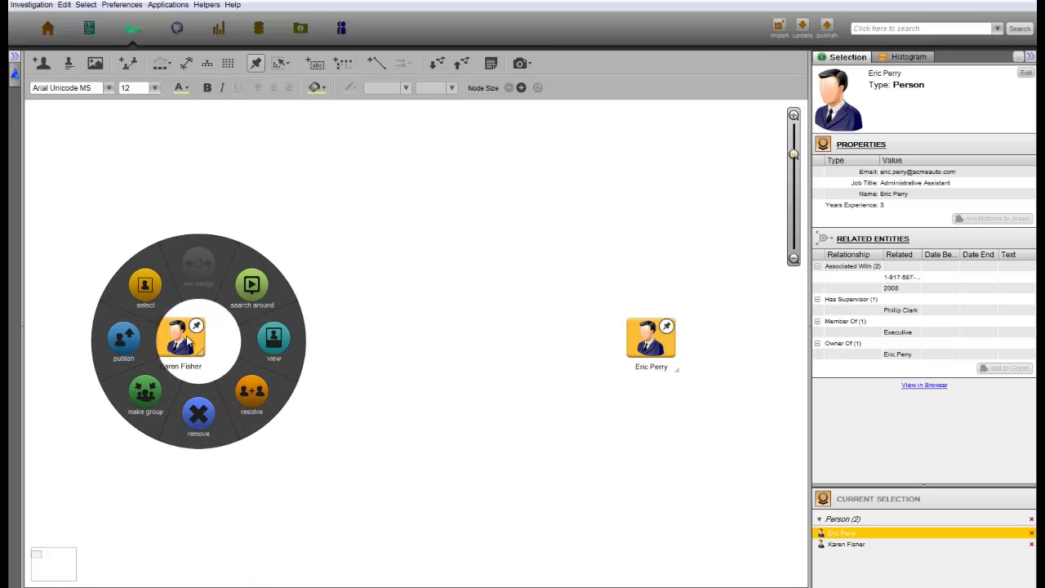
mouse_move(257, 302)
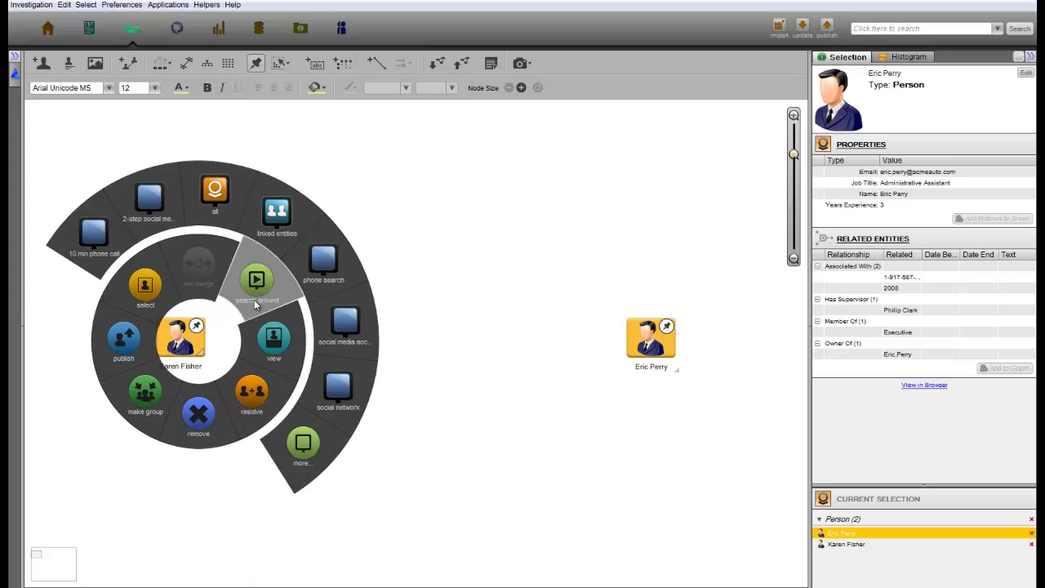
click(342, 322)
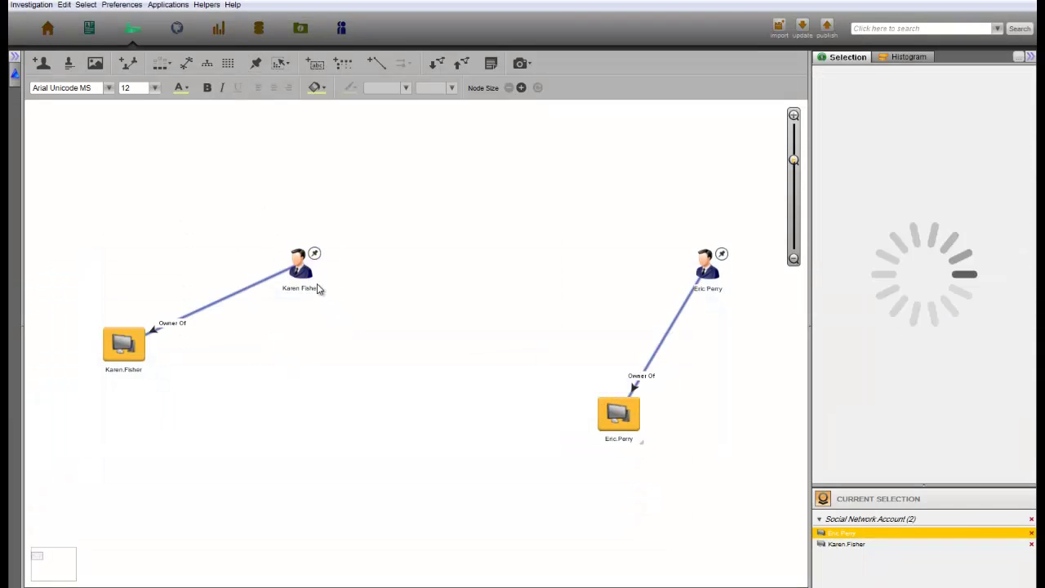
mouse_move(317, 286)
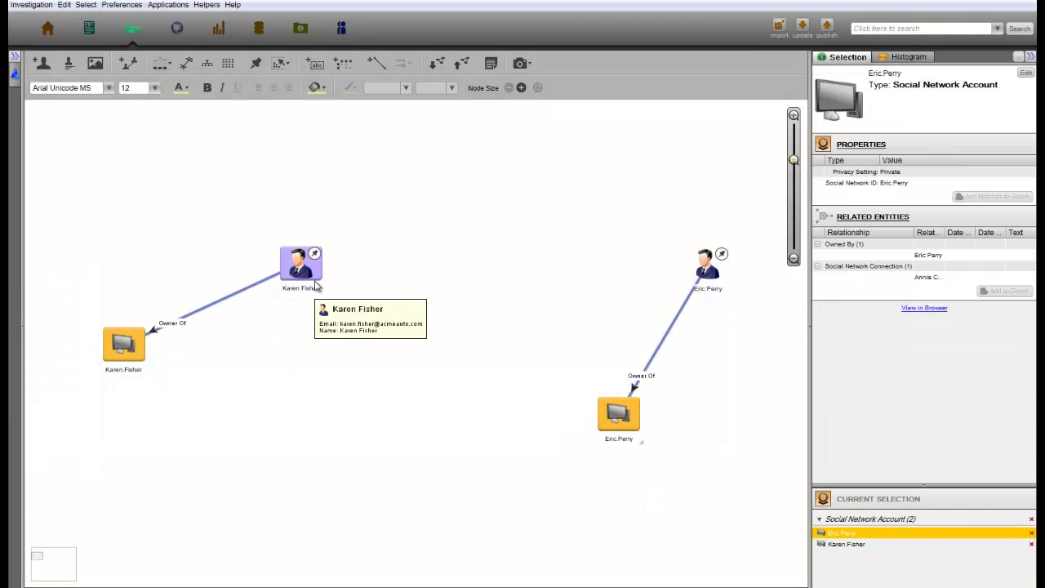
key(Delete)
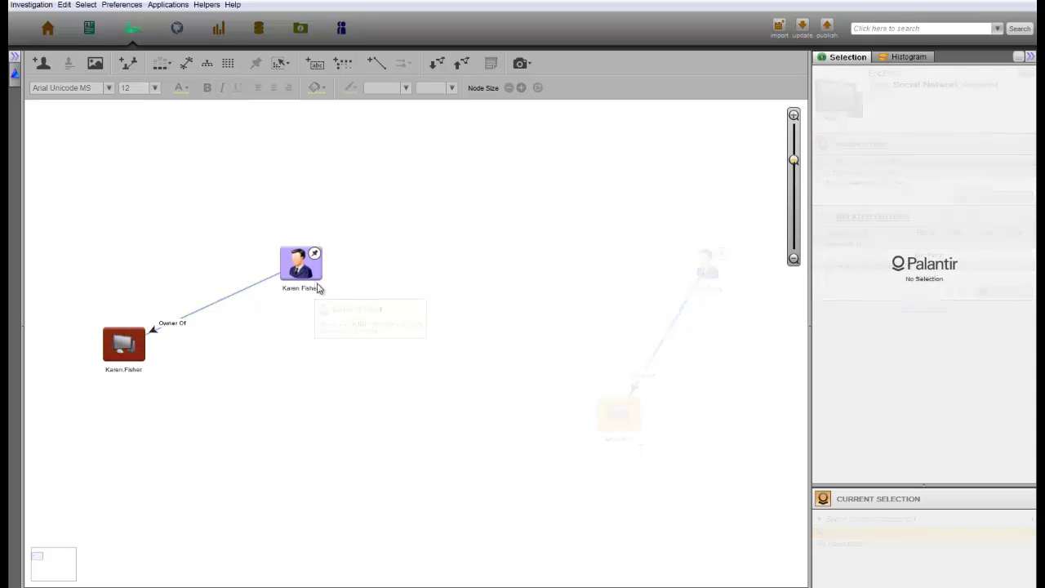
click(140, 354)
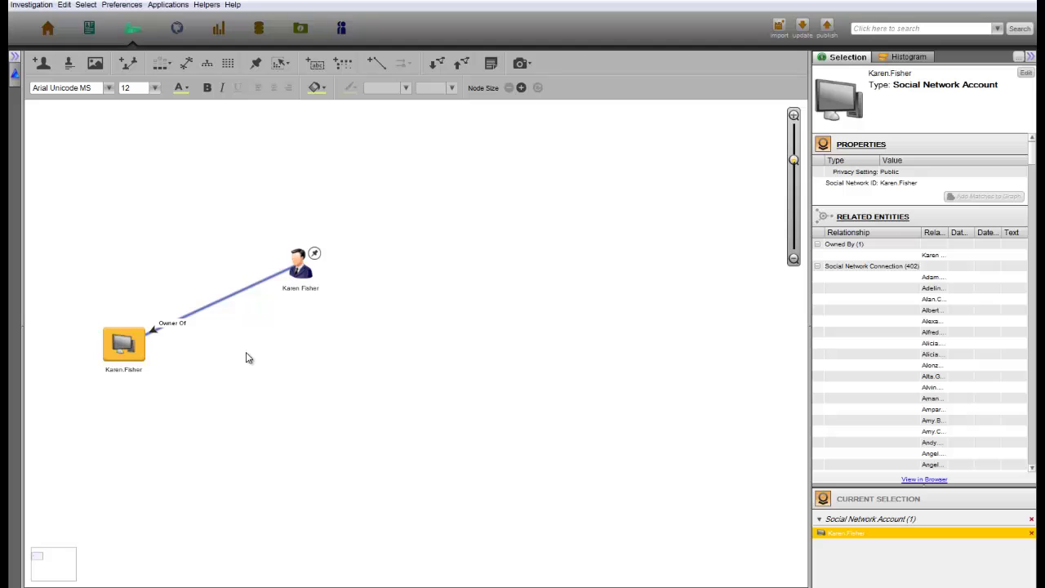
Expand the Administrative Assistant's social network connections and list all loaded names in the Histogram
click(298, 265)
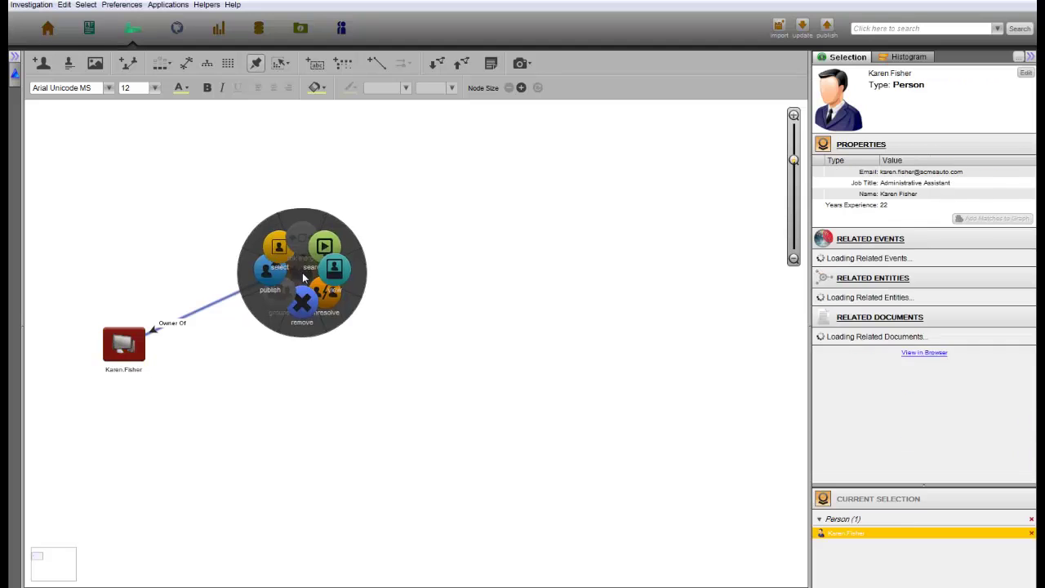
click(459, 305)
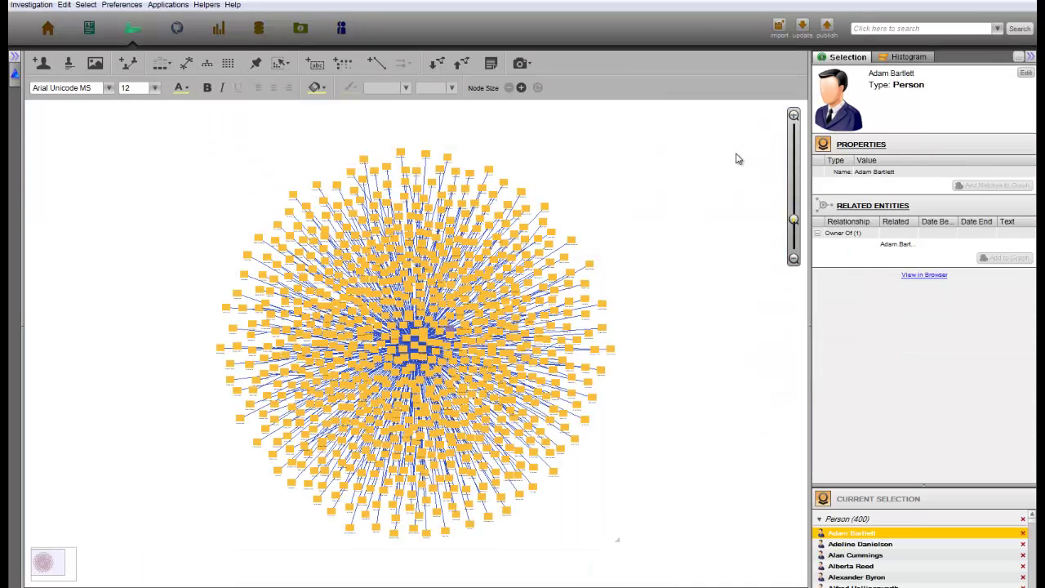
click(898, 57)
click(882, 280)
click(873, 291)
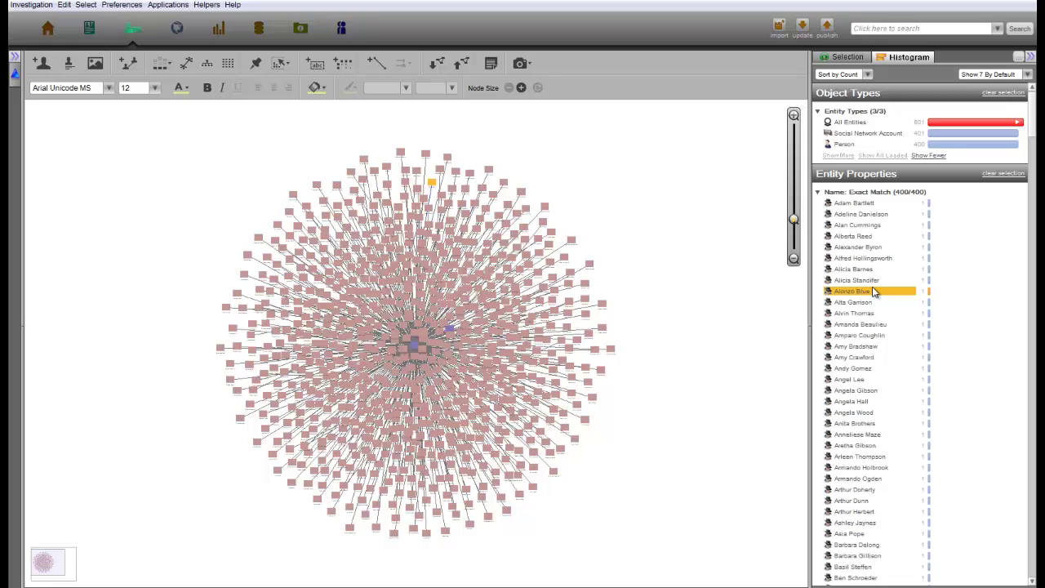
scroll(873, 291, down, 10)
scroll(873, 291, down, 3)
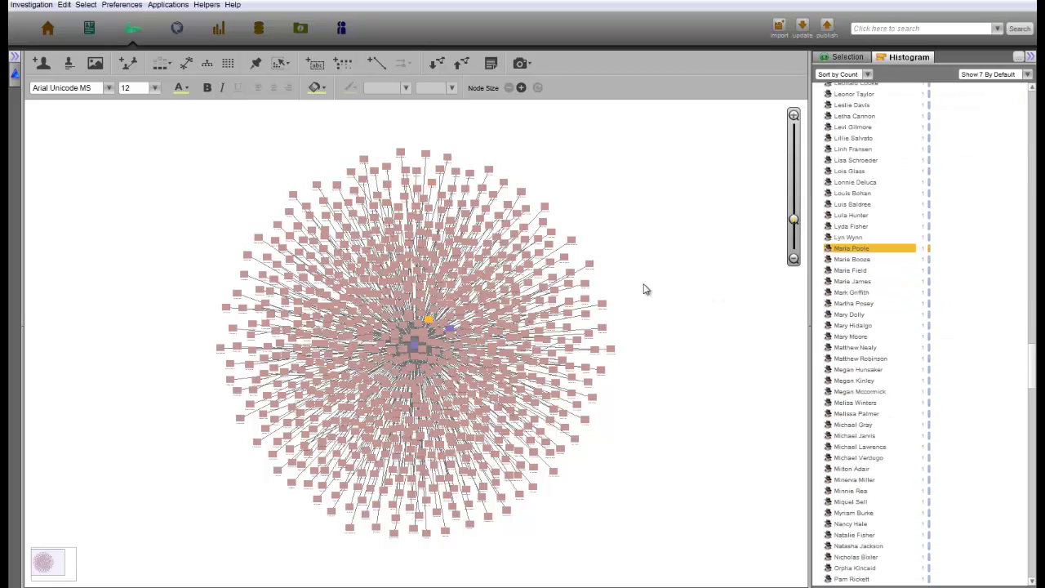
Select every entity and run a social network search for all of them
key(ctrl+a)
right_click(588, 283)
click(738, 325)
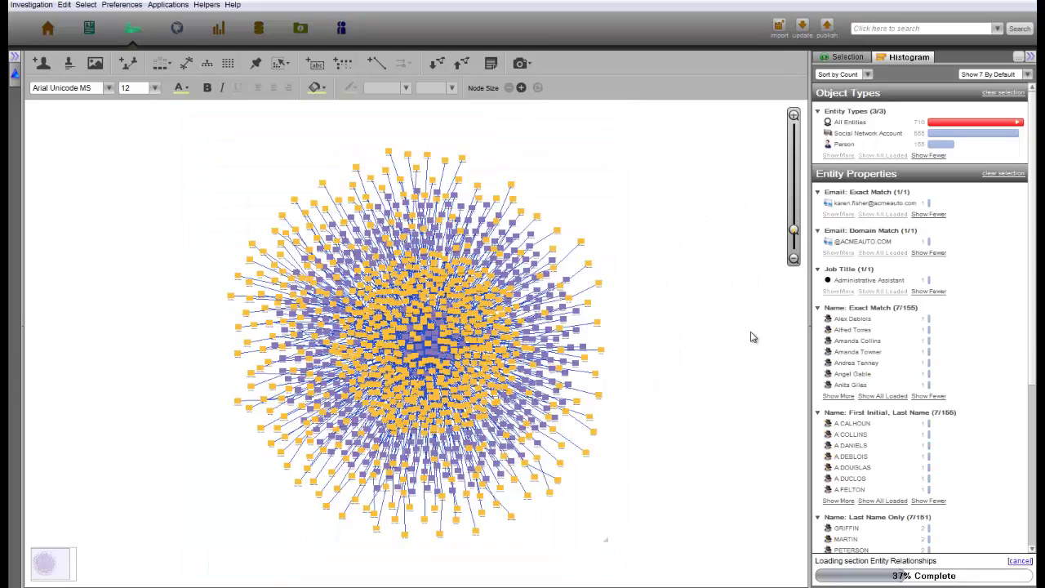
scroll(882, 400, down, 10)
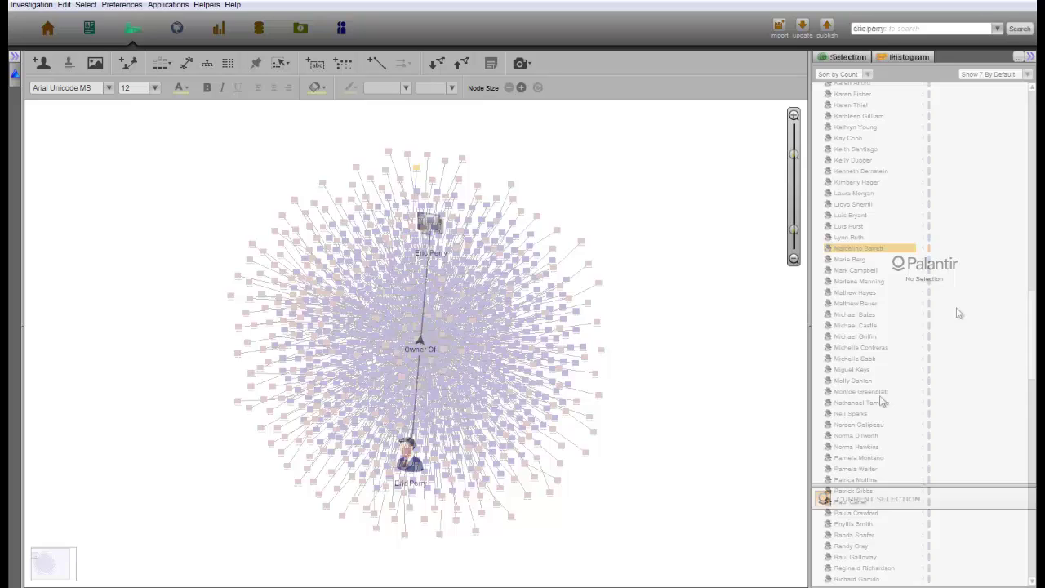
Confirm the other person's account is Private, then search for the suspect and place him on the graph
click(431, 225)
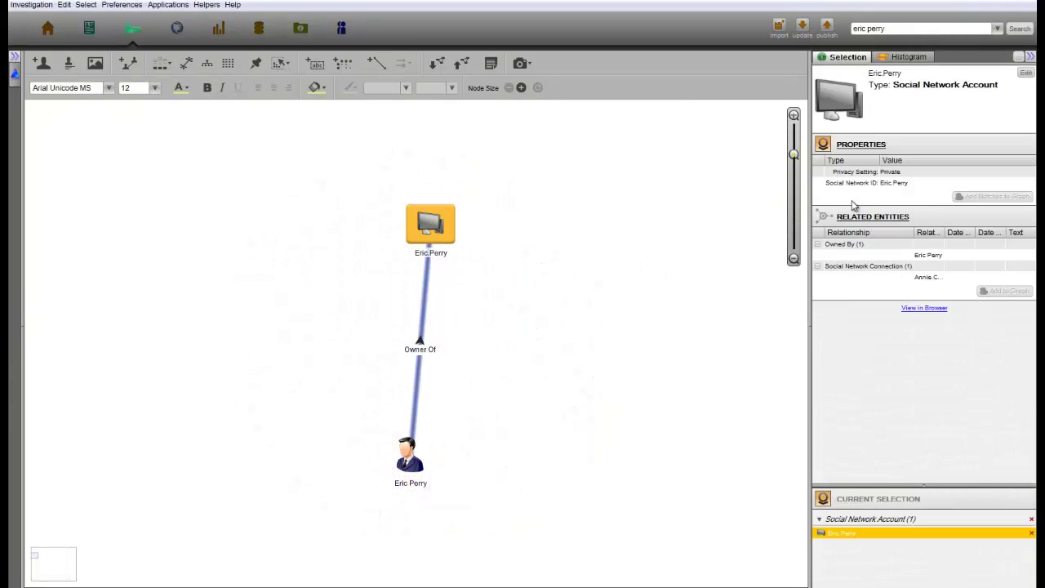
click(951, 175)
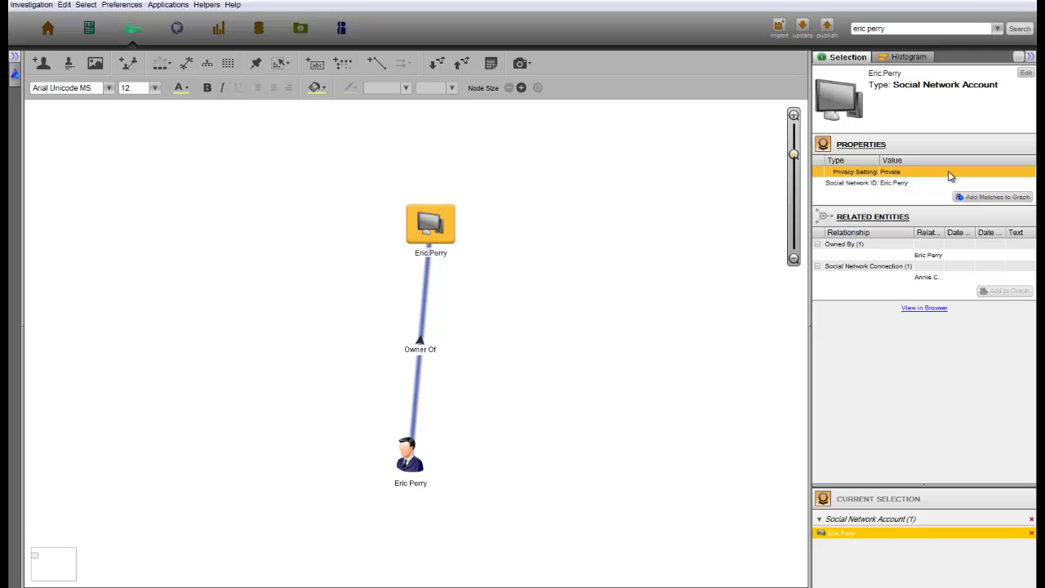
click(853, 30)
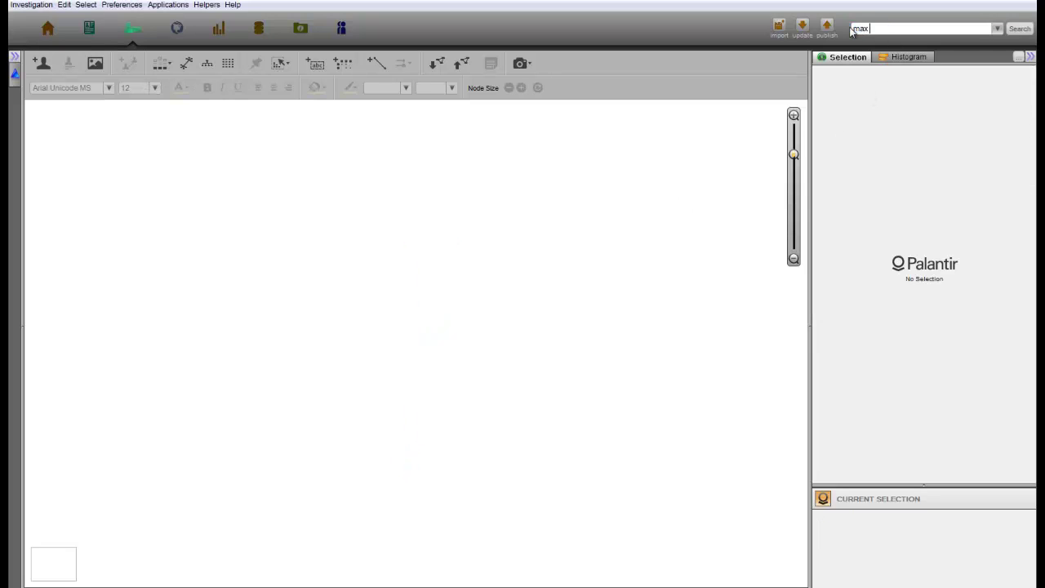
drag(889, 86, 420, 334)
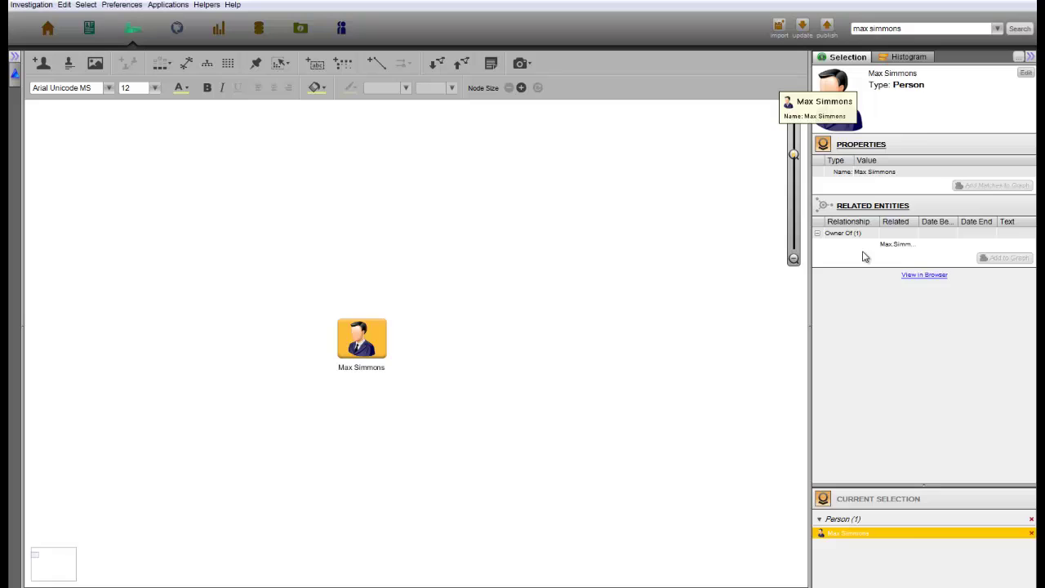
Add the suspect's owned social network account and confirm its privacy setting is Public
click(891, 244)
click(1009, 257)
click(439, 326)
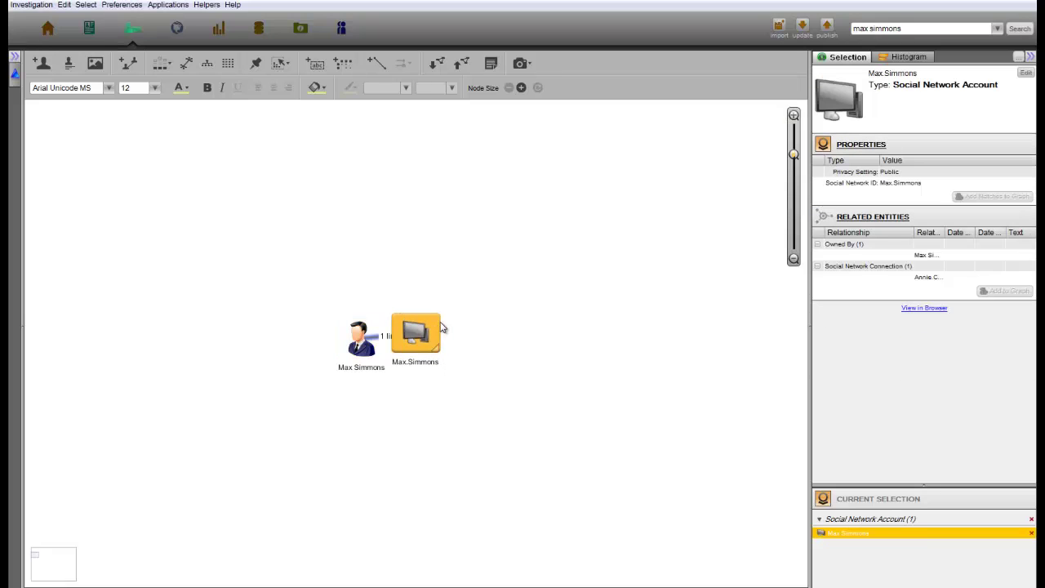
click(951, 174)
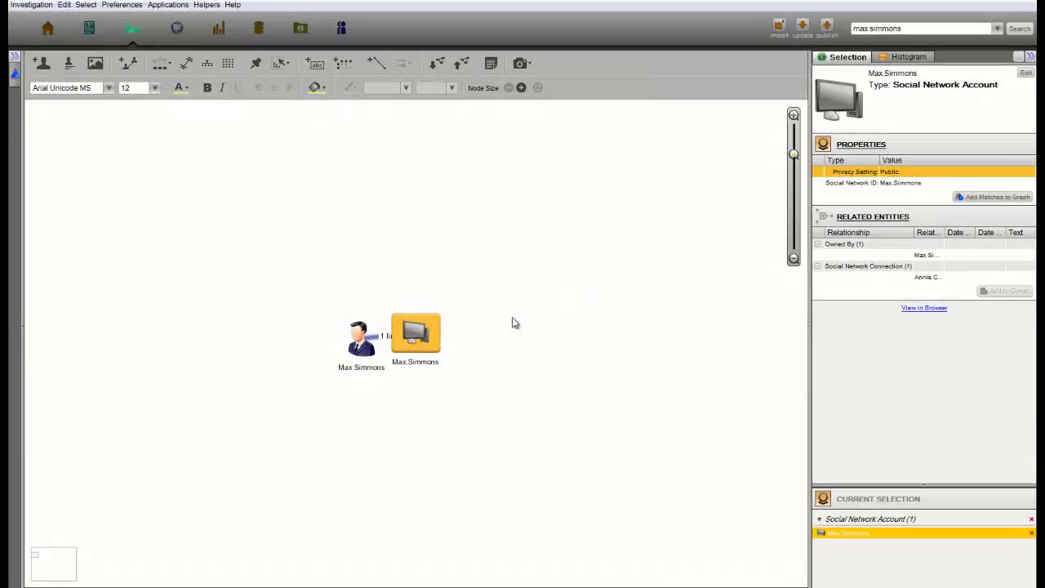
Run a 2-step social media Search Around from the suspect and inspect the mutual connection's account
click(361, 347)
right_click(361, 352)
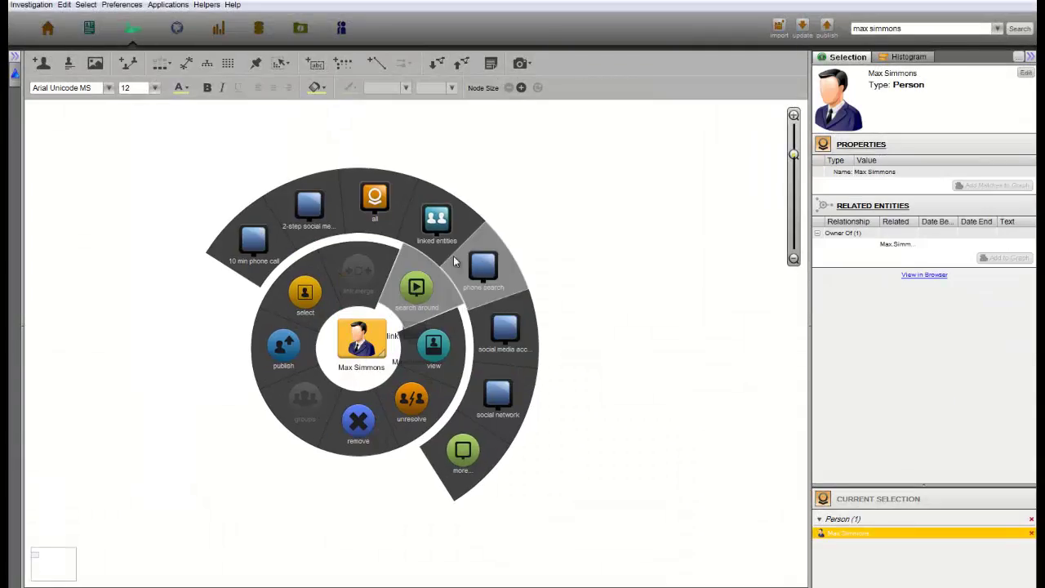
click(328, 217)
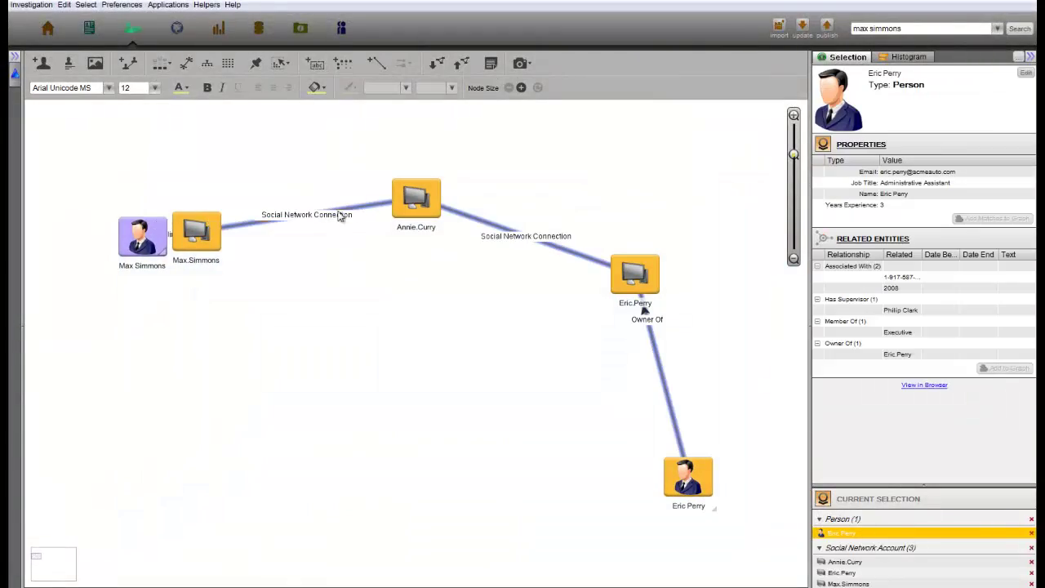
click(414, 216)
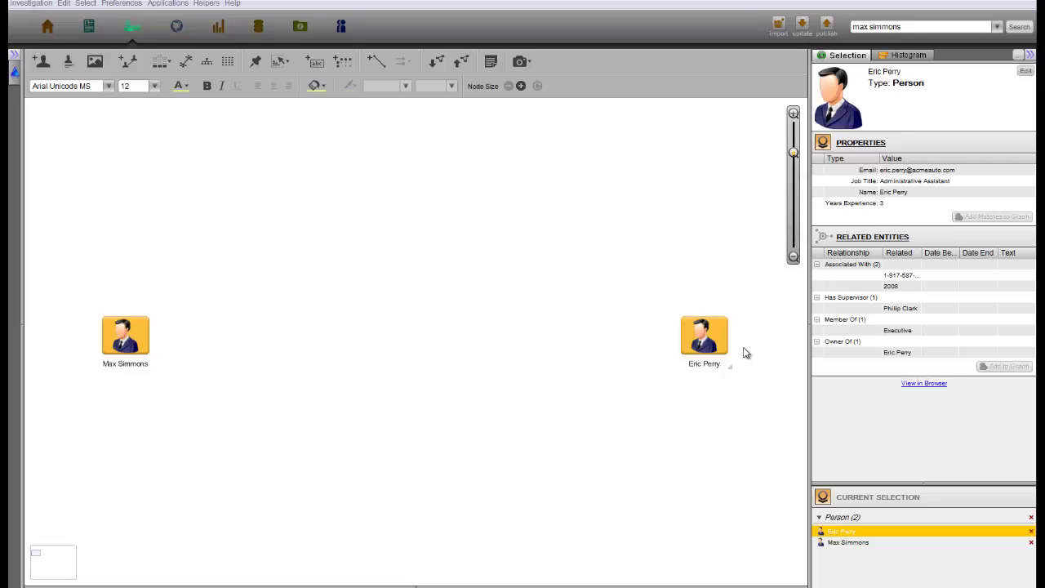
click(722, 337)
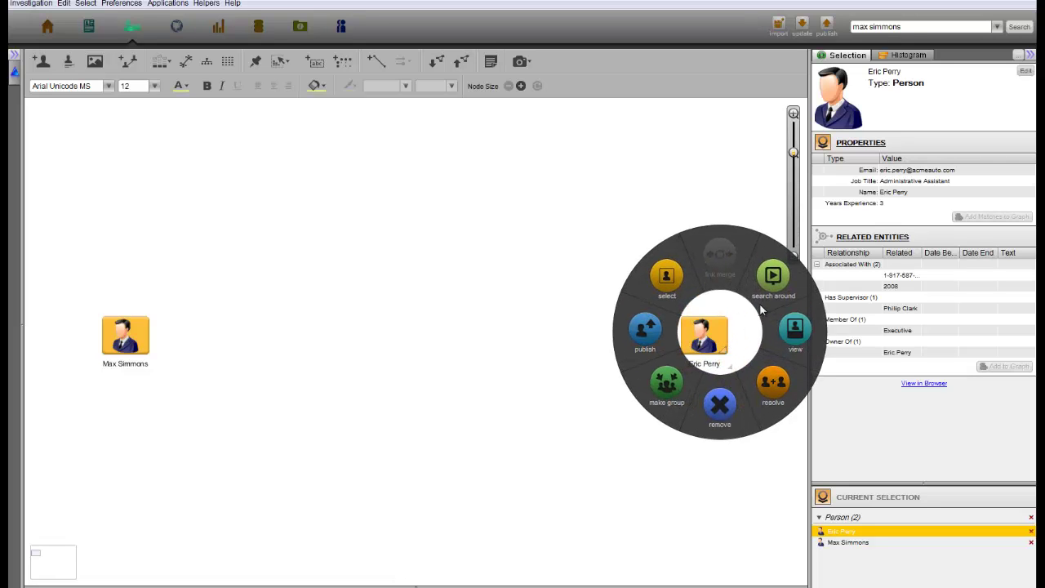
mouse_move(778, 276)
click(688, 194)
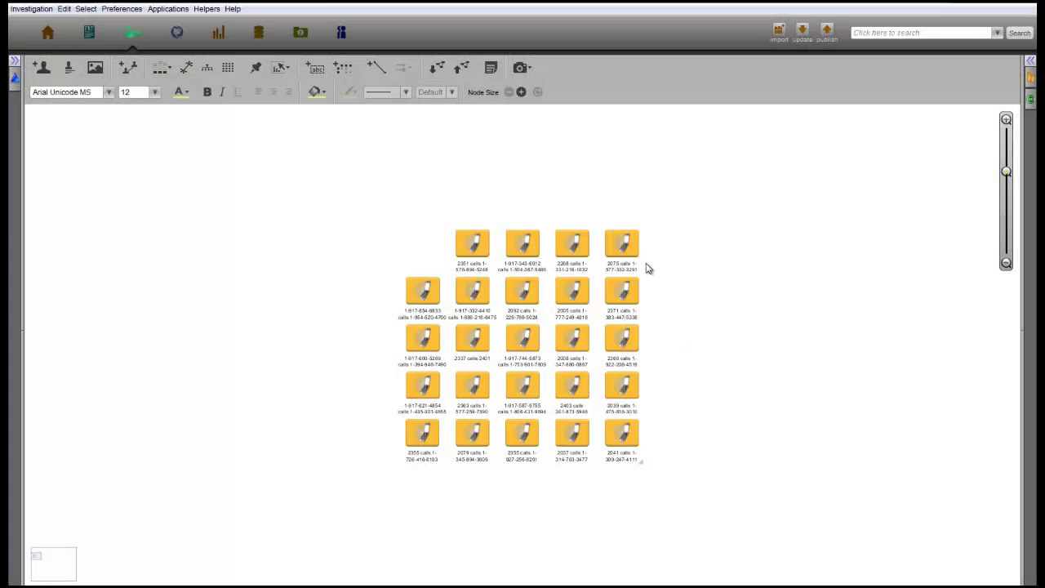
click(635, 249)
mouse_move(698, 192)
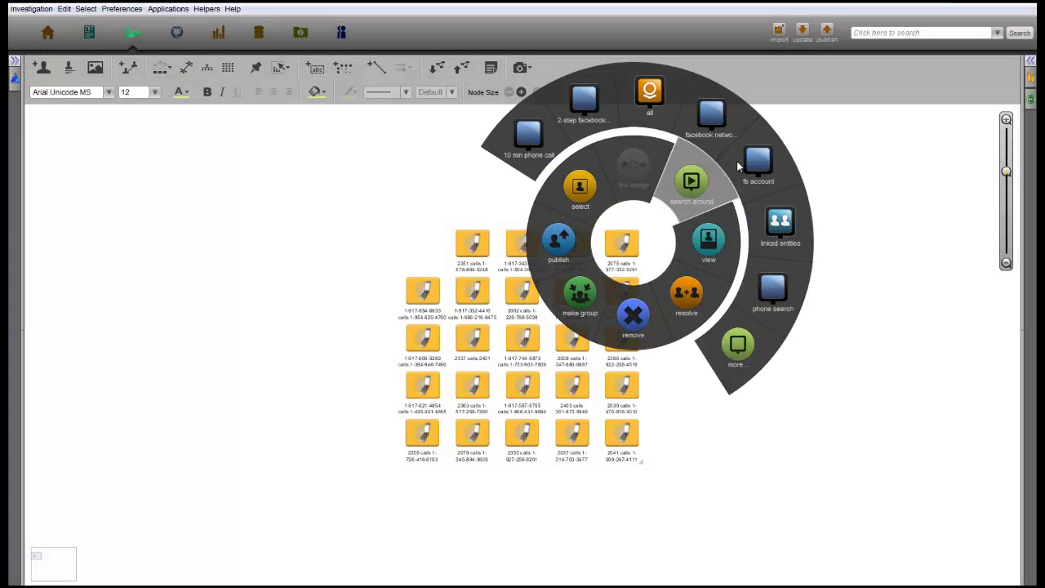
click(774, 281)
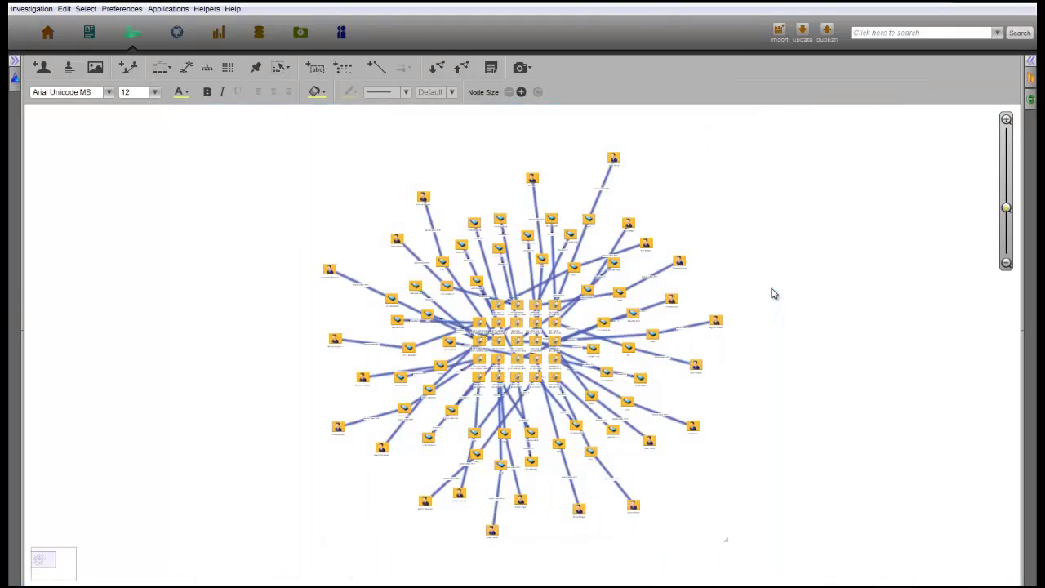
click(207, 68)
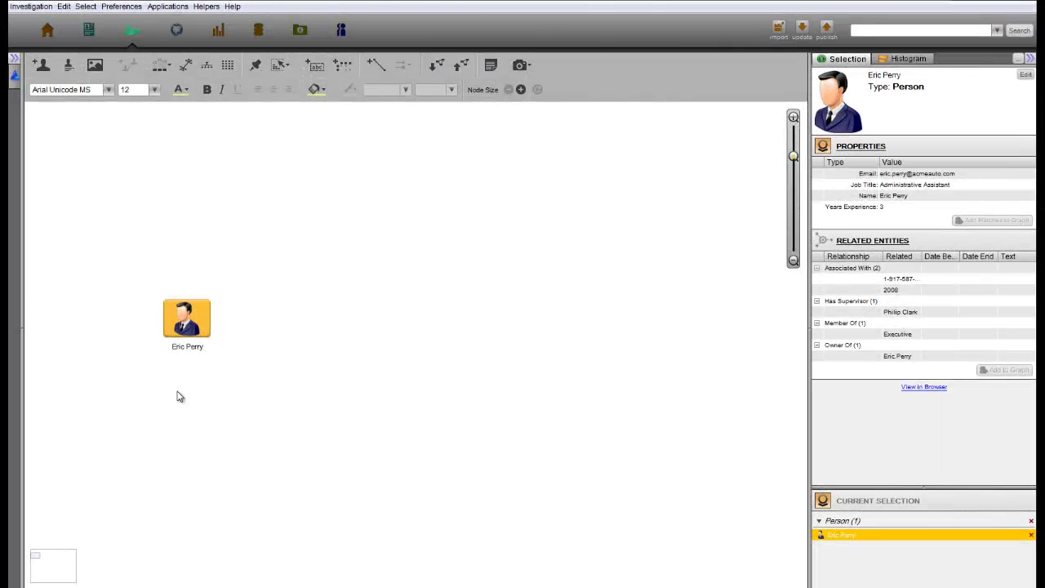
right_click(208, 320)
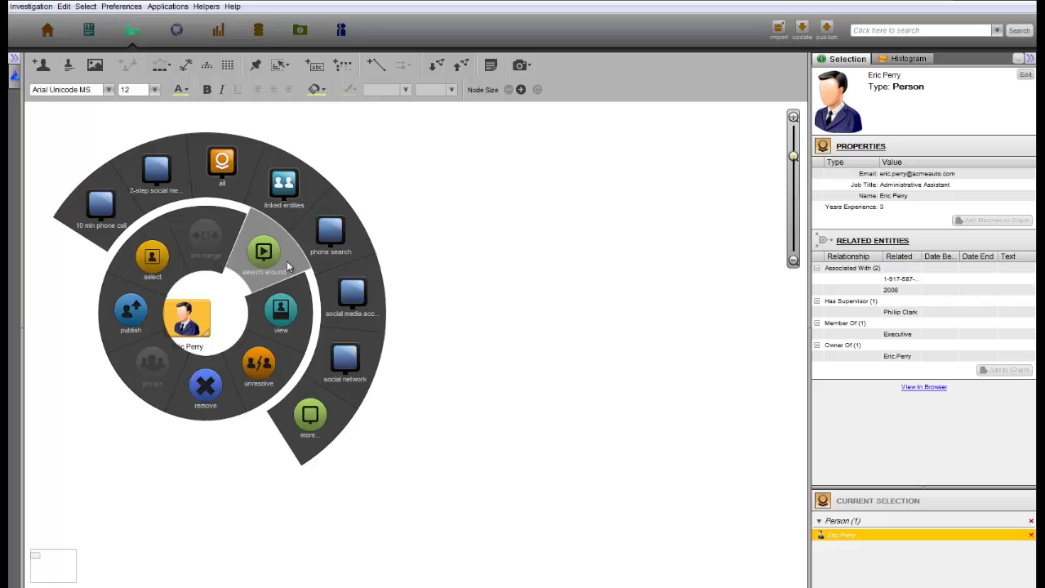
click(179, 162)
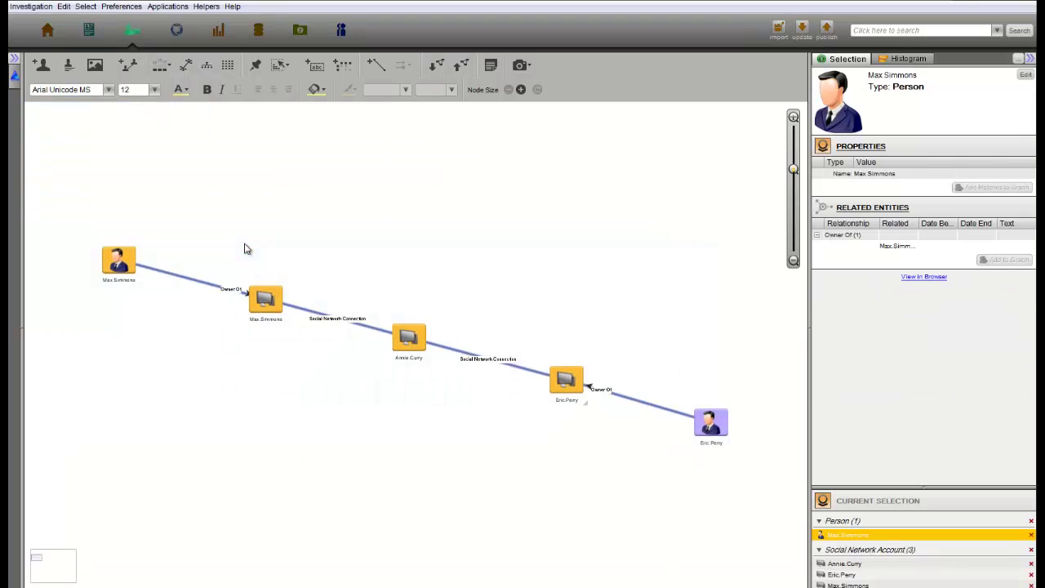